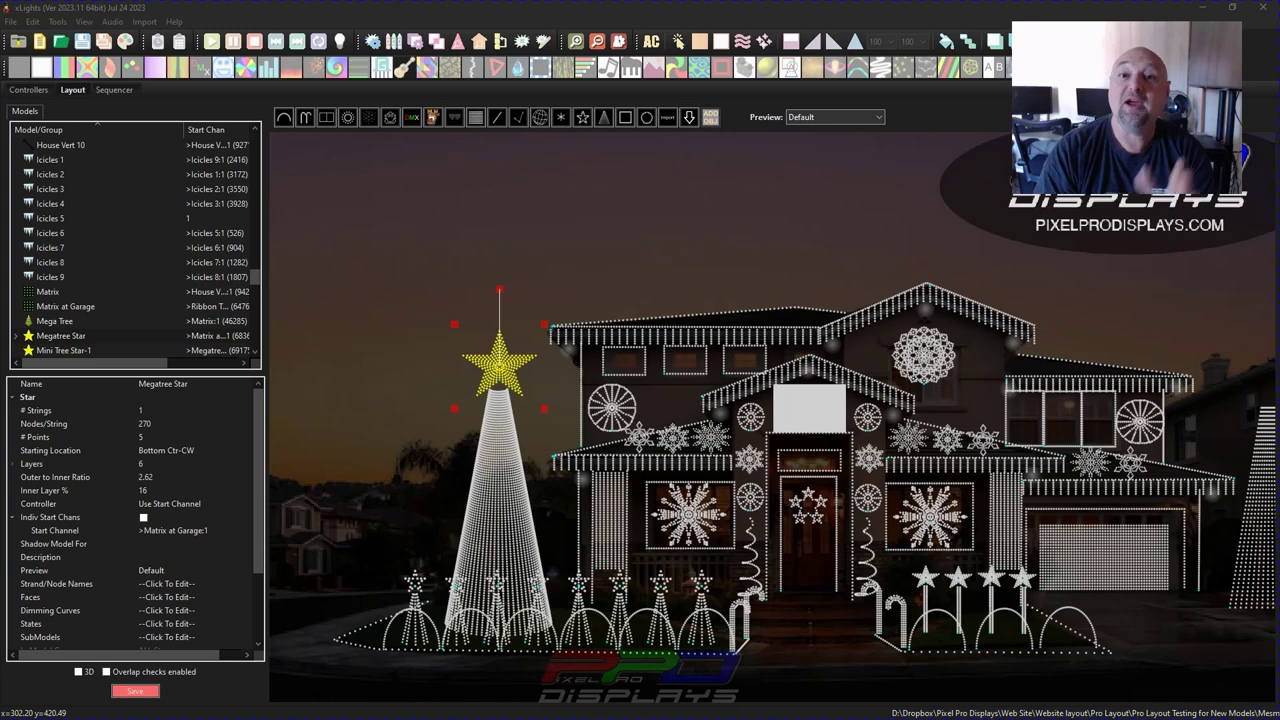
Step: Open the submodels of the Megatree Star and examine Point 1 through Point 5, Outline and Outline Point 1
{"action": "left_click", "coordinate": [155, 340]}
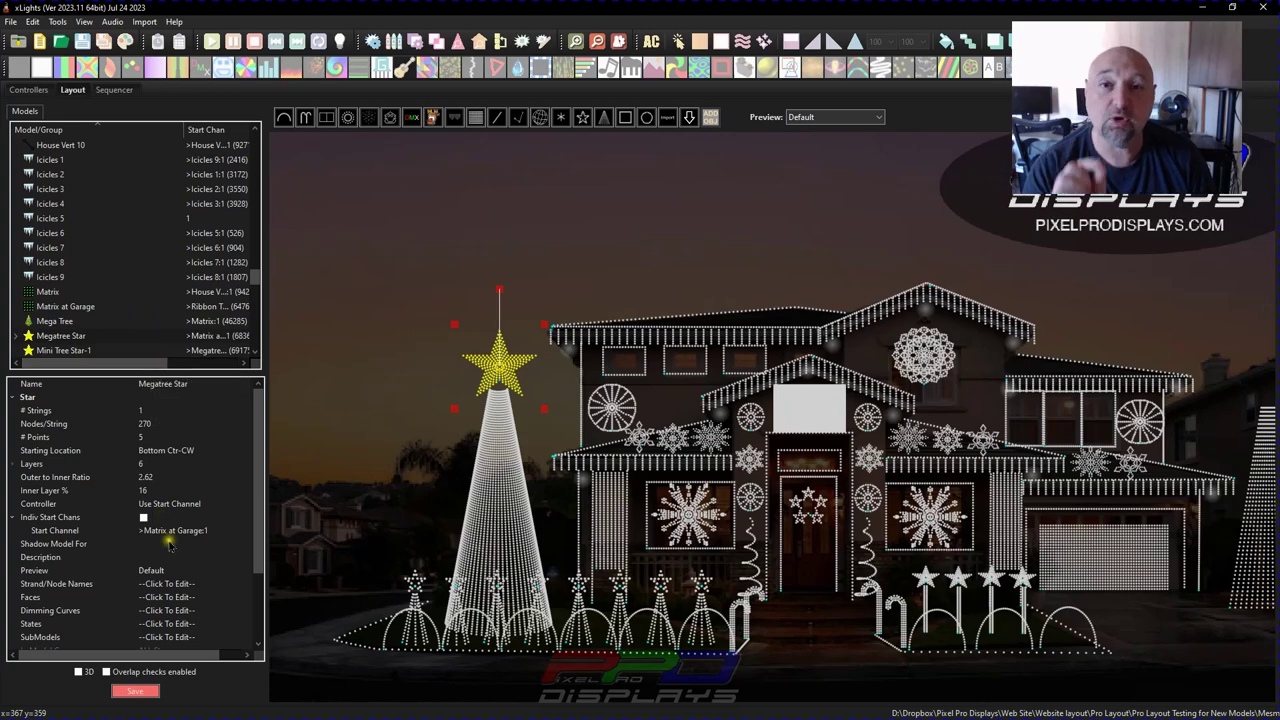
{"action": "left_click", "coordinate": [245, 640]}
{"action": "left_click", "coordinate": [245, 638]}
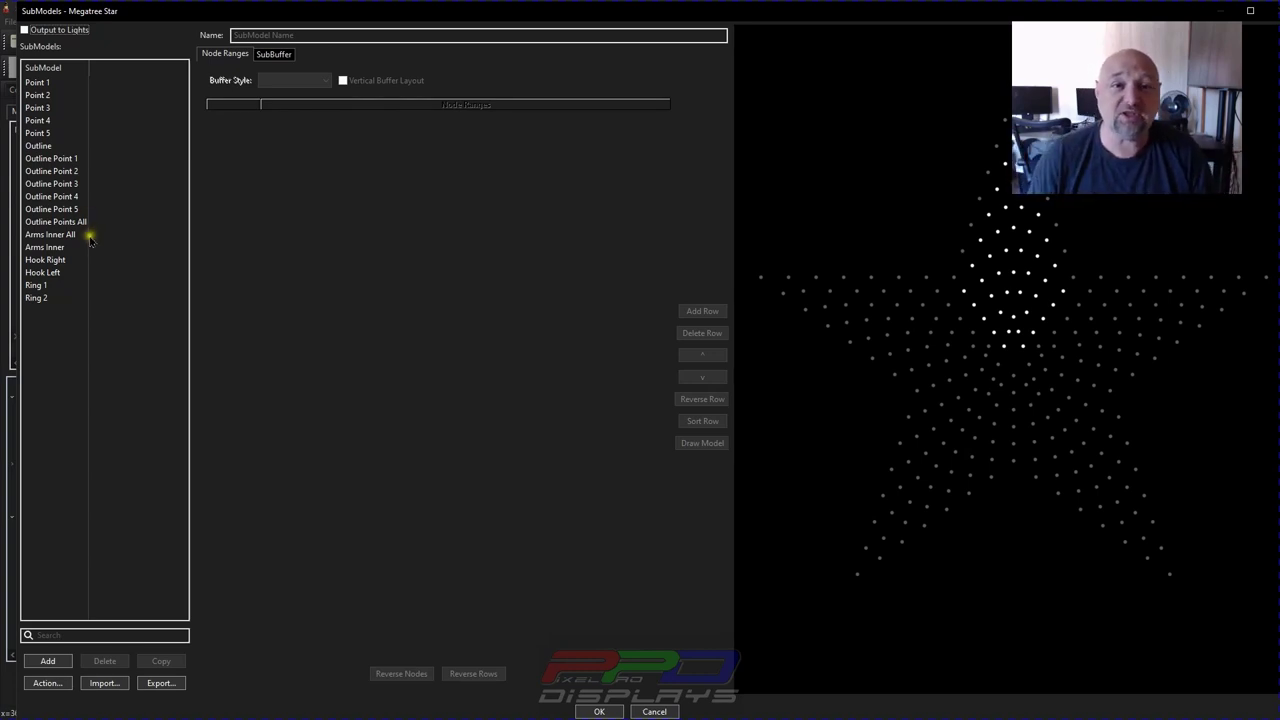
{"action": "left_click", "coordinate": [36, 83]}
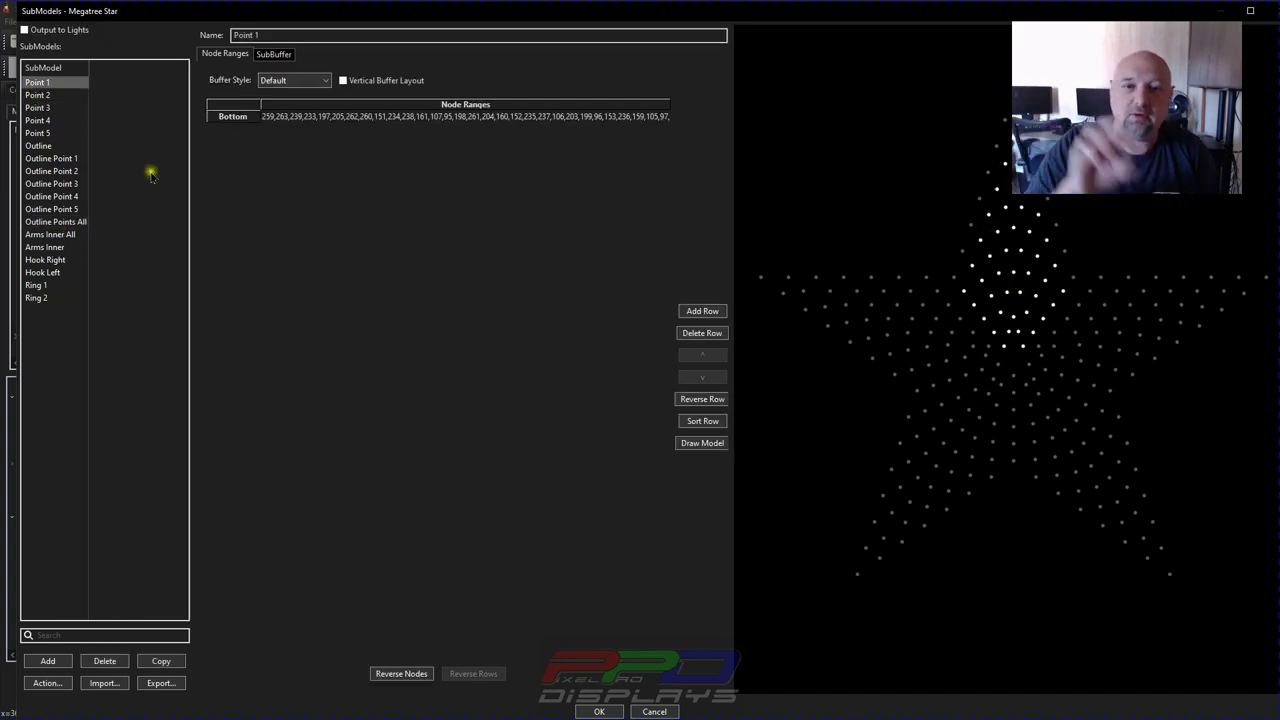
{"action": "left_click", "coordinate": [40, 95]}
{"action": "left_click", "coordinate": [38, 107]}
{"action": "left_click", "coordinate": [38, 120]}
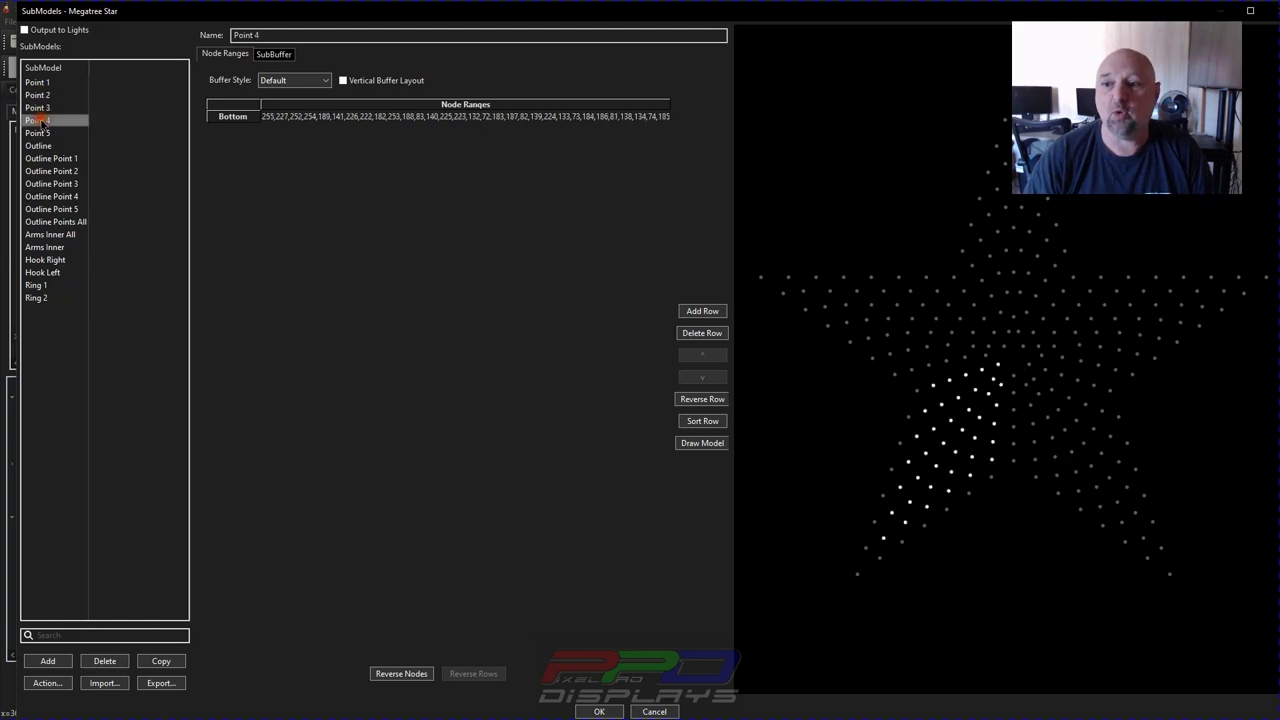
{"action": "left_click", "coordinate": [36, 133]}
{"action": "left_click", "coordinate": [37, 146]}
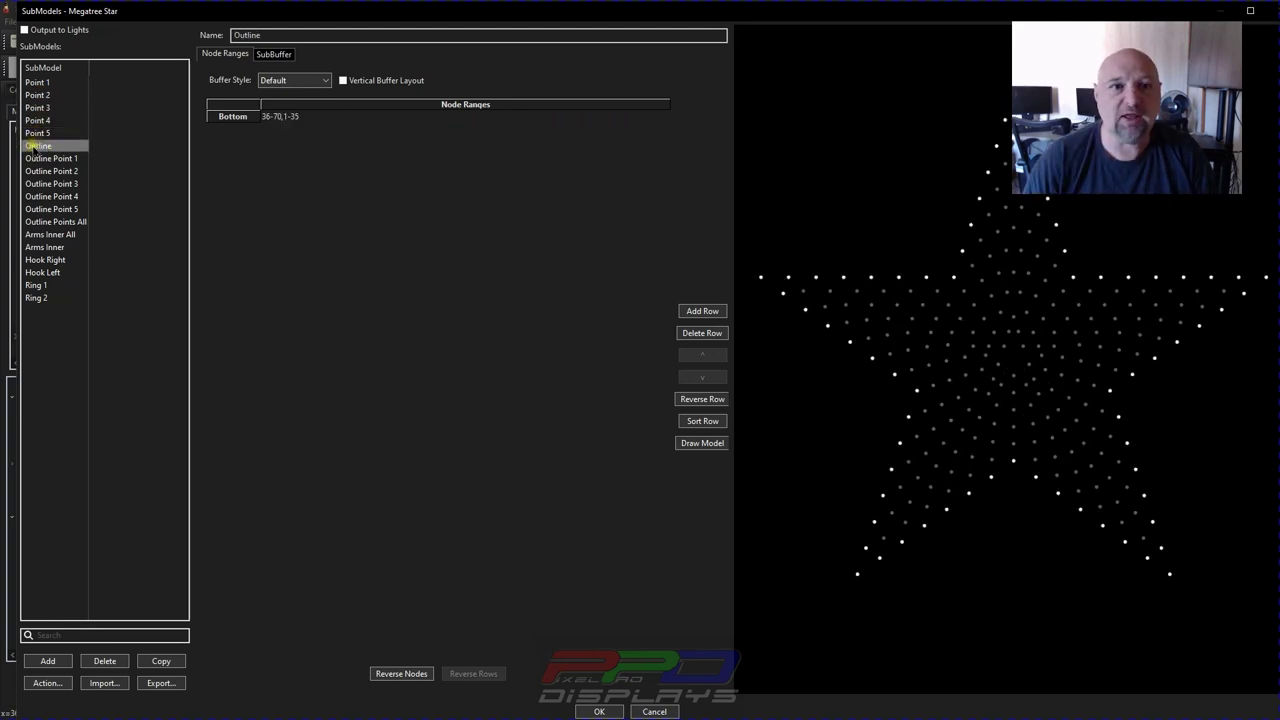
{"action": "left_click", "coordinate": [38, 158]}
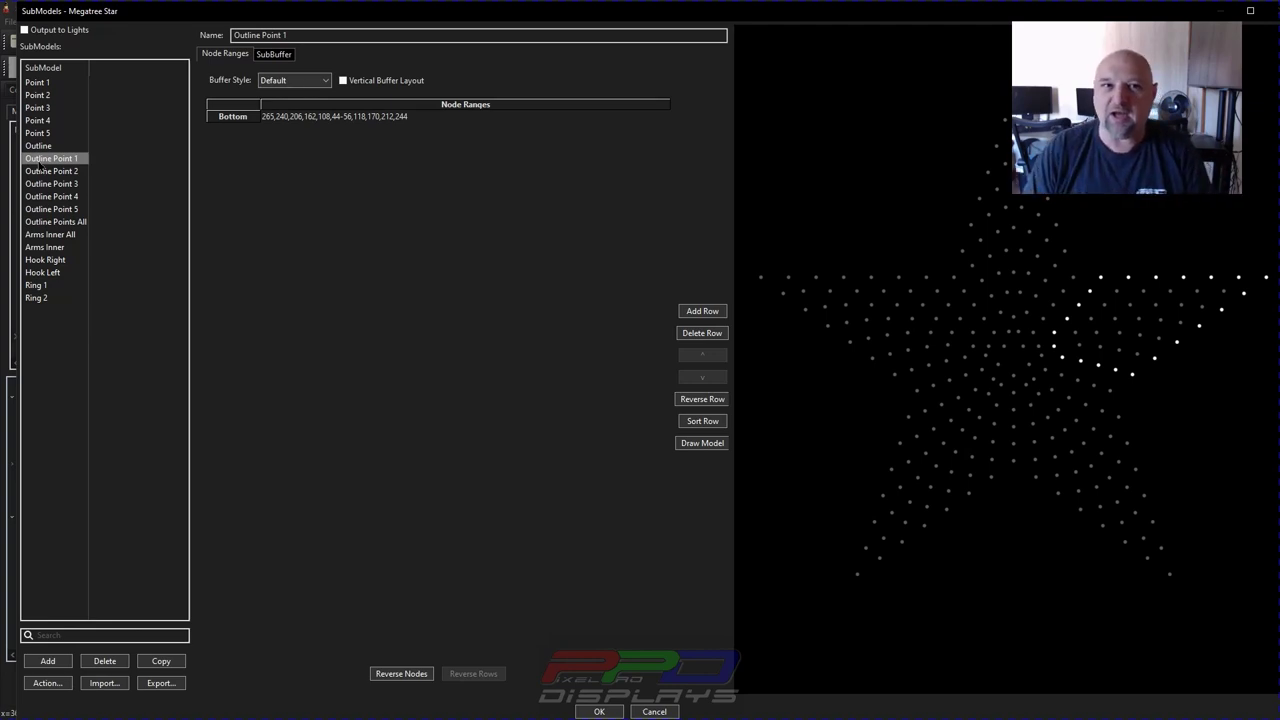
Step: Symmetrize the Arms Inner All submodel's node ranges rotationally with a degree of symmetry of 5
{"action": "left_click", "coordinate": [50, 234]}
{"action": "left_click", "coordinate": [293, 112]}
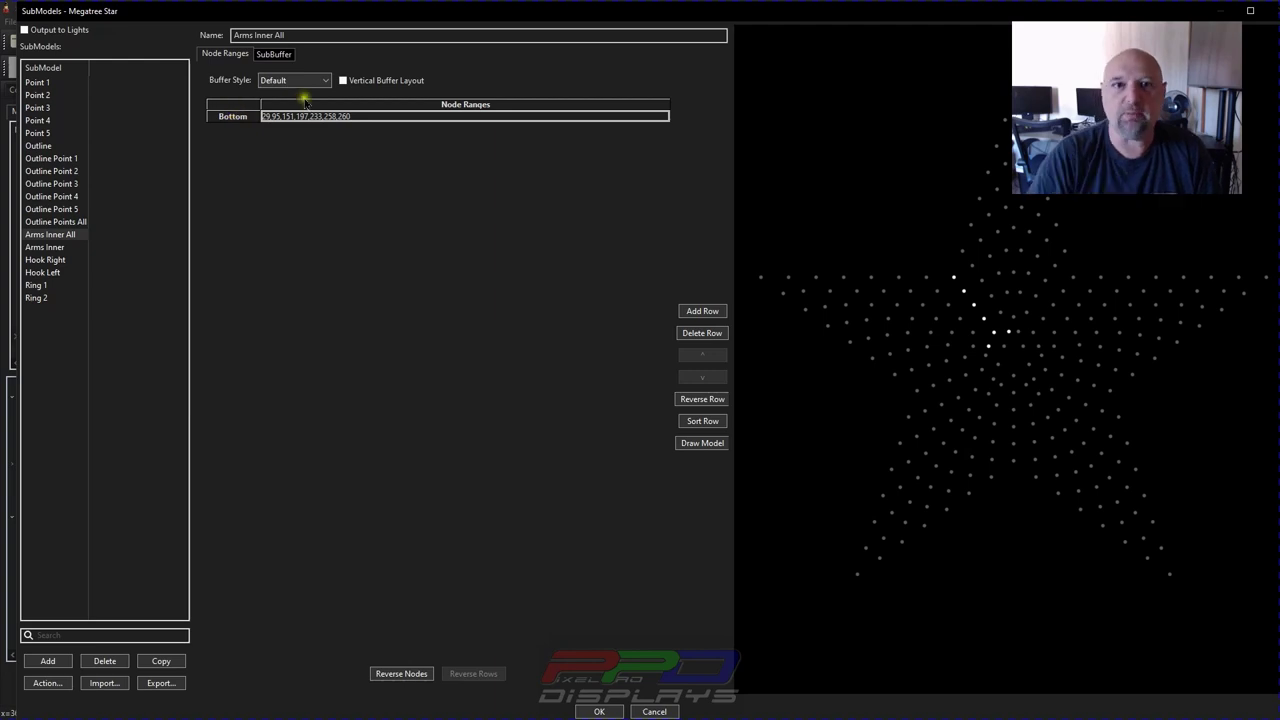
{"action": "right_click", "coordinate": [463, 108]}
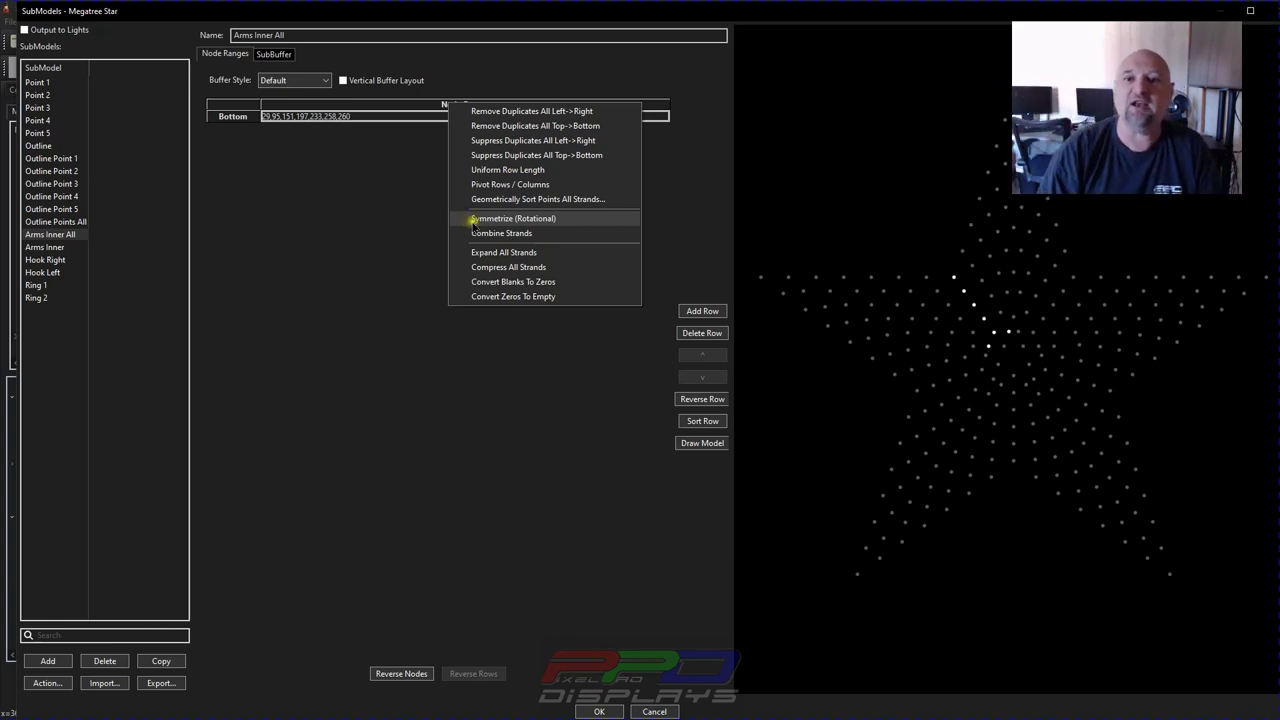
{"action": "left_click", "coordinate": [474, 220]}
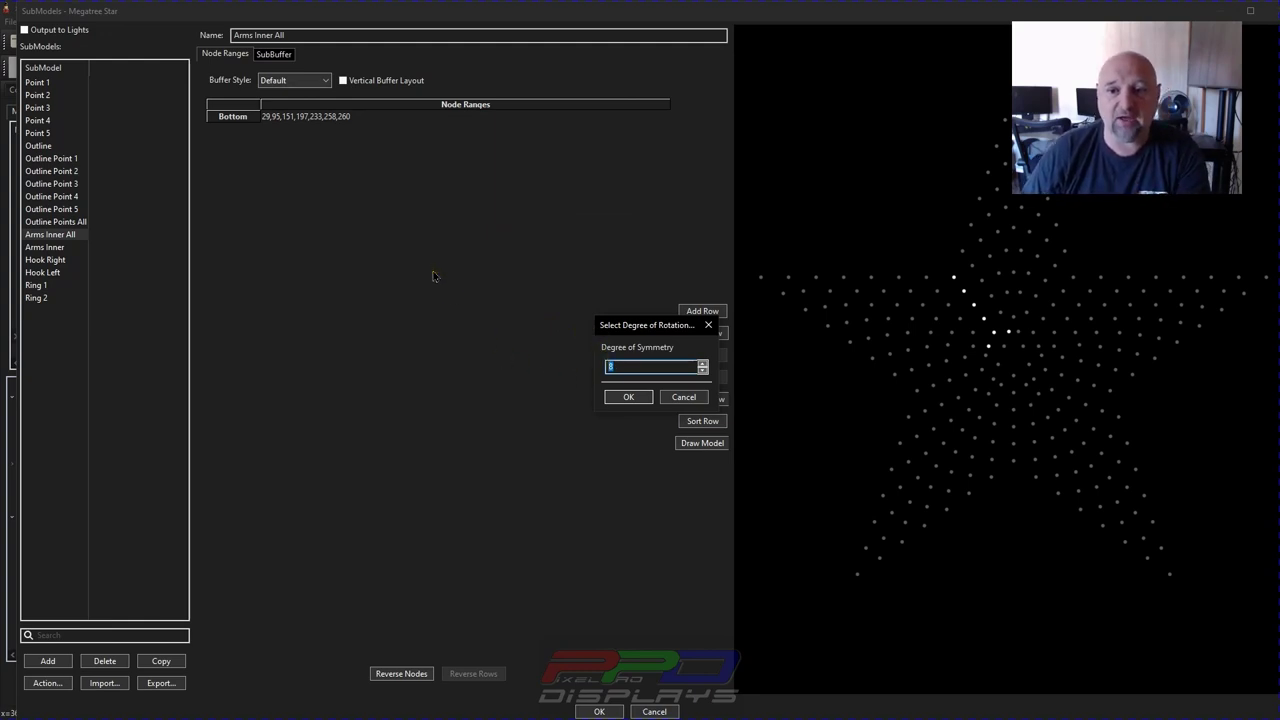
{"action": "left_click", "coordinate": [630, 397]}
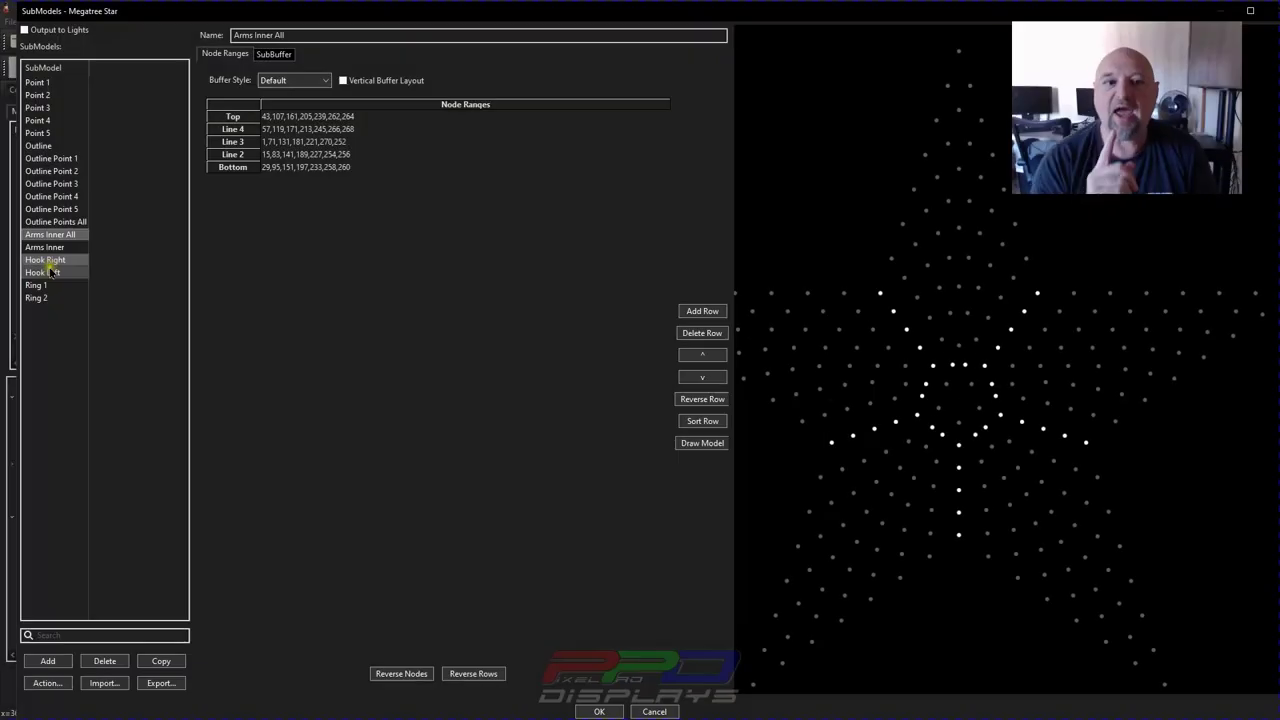
Step: Compare the Hook Left and Hook Right submodels, and symmetrize Hook Right rotationally with a degree of symmetry of 5
{"action": "left_click", "coordinate": [50, 272]}
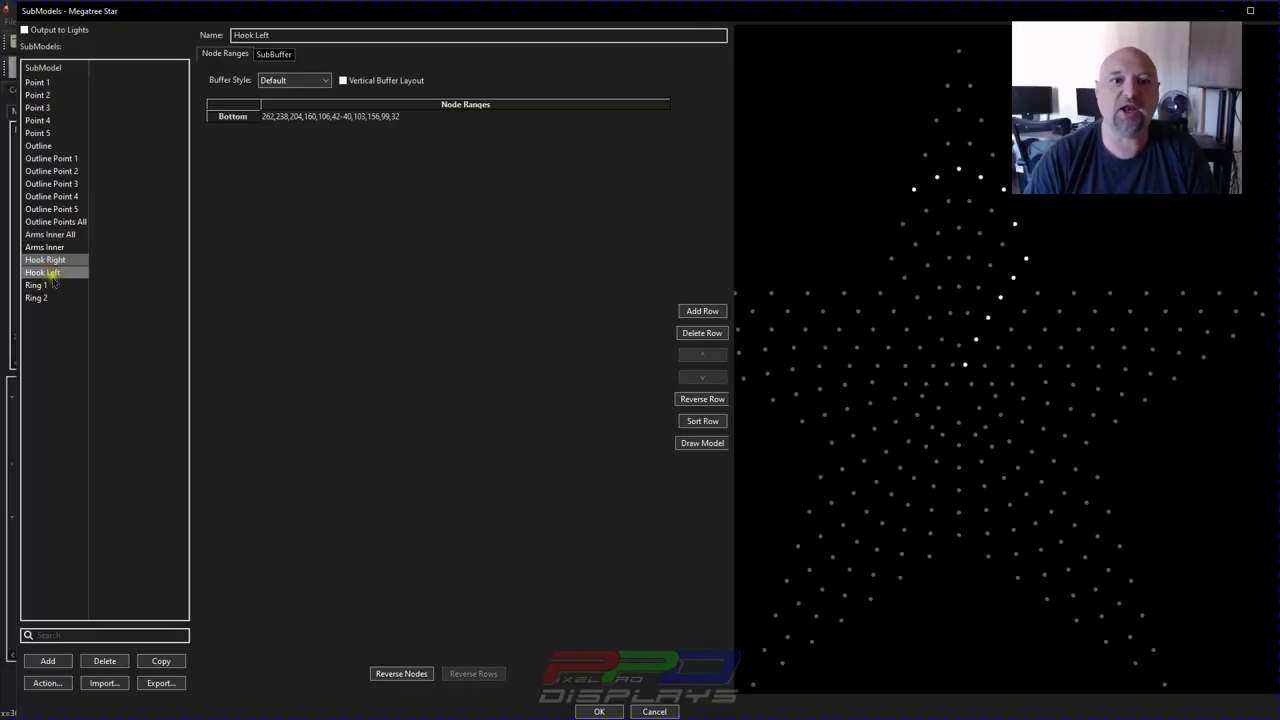
{"action": "left_click", "coordinate": [46, 260]}
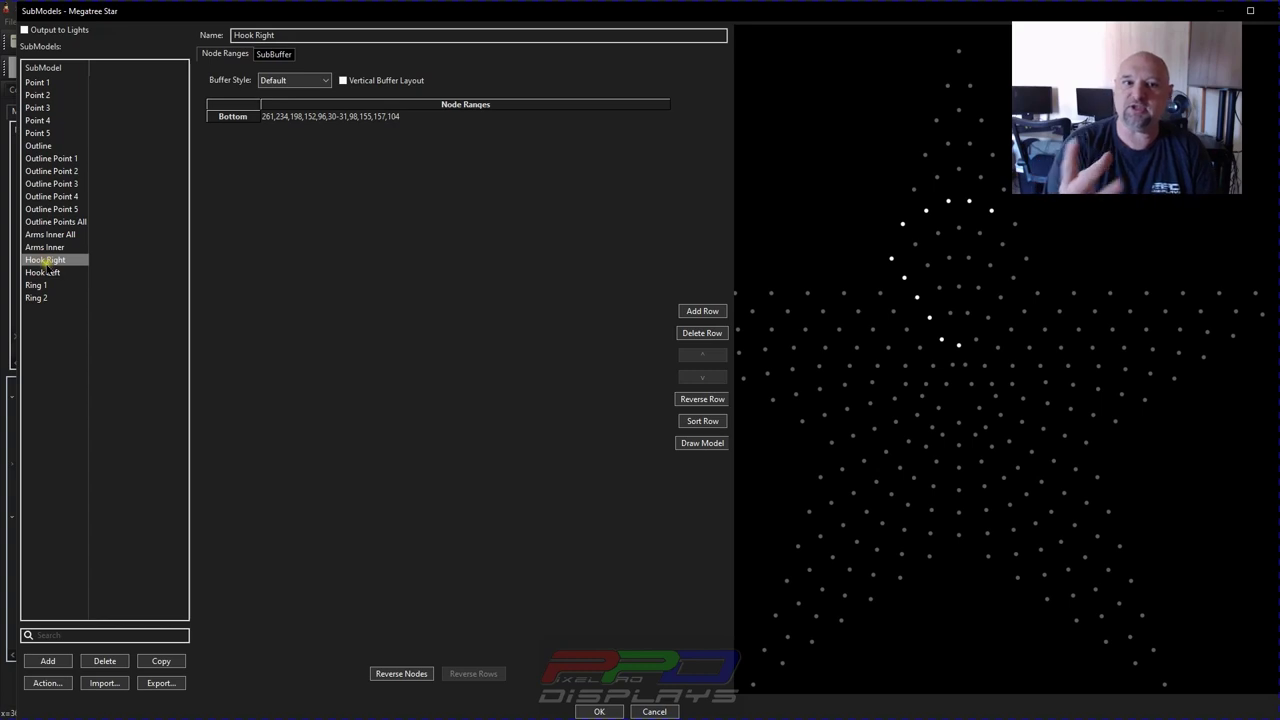
{"action": "left_click", "coordinate": [46, 271]}
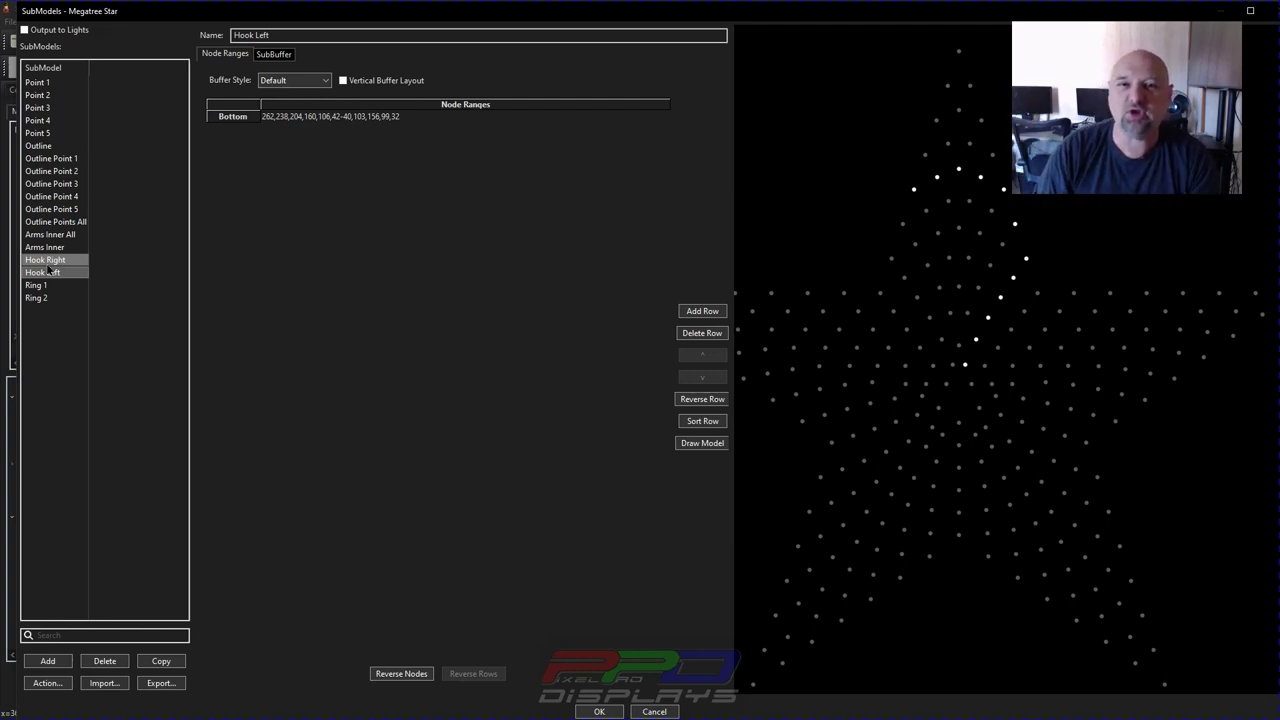
{"action": "left_click", "coordinate": [45, 259]}
{"action": "right_click", "coordinate": [330, 107]}
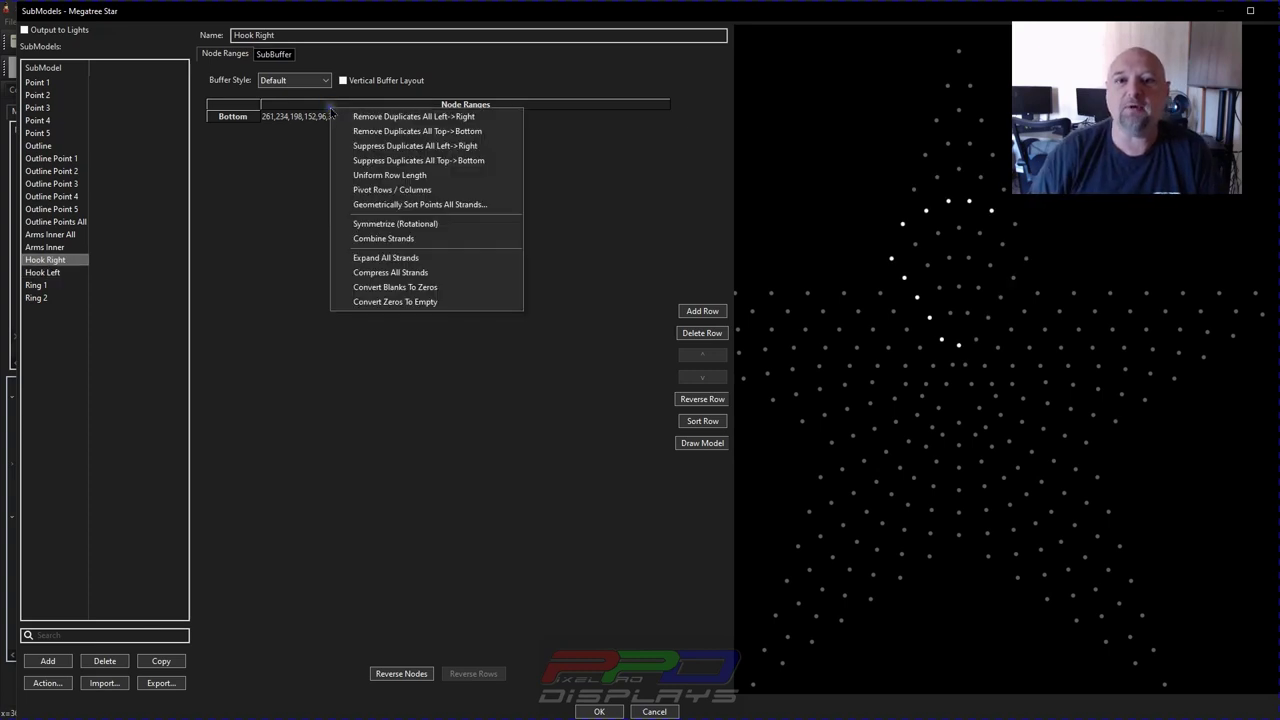
{"action": "left_click", "coordinate": [362, 223]}
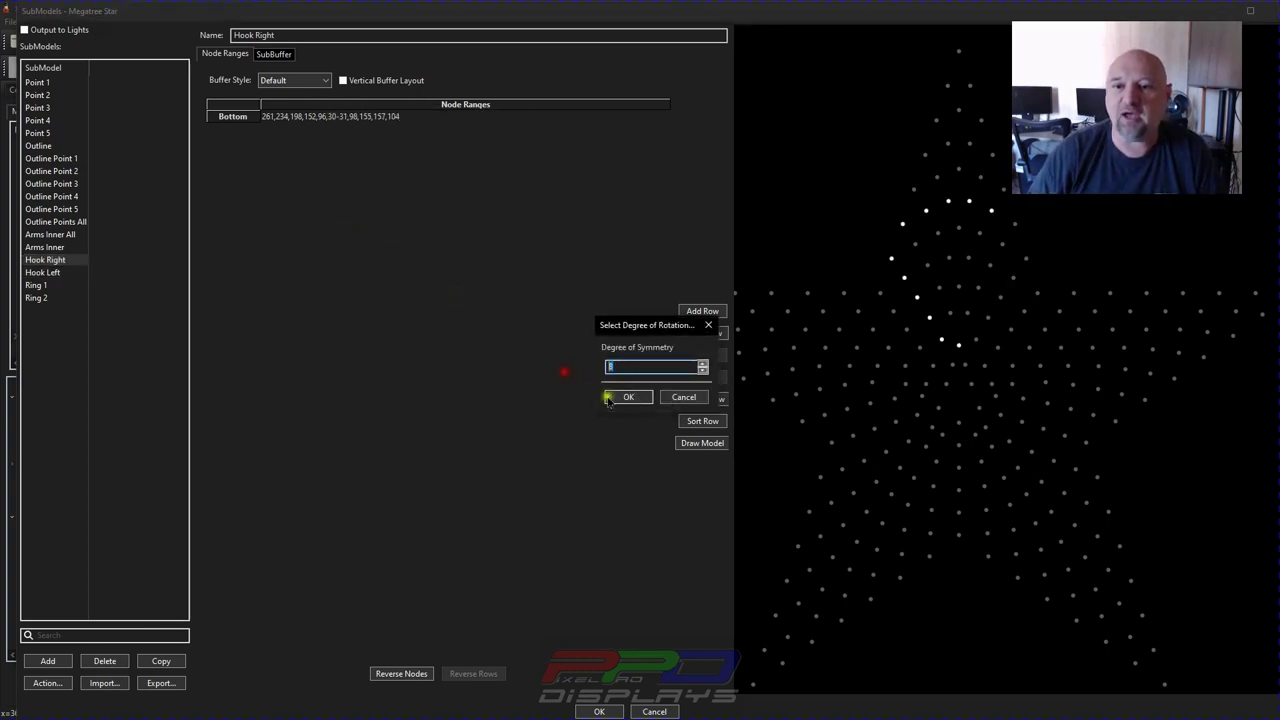
{"action": "left_click", "coordinate": [608, 398]}
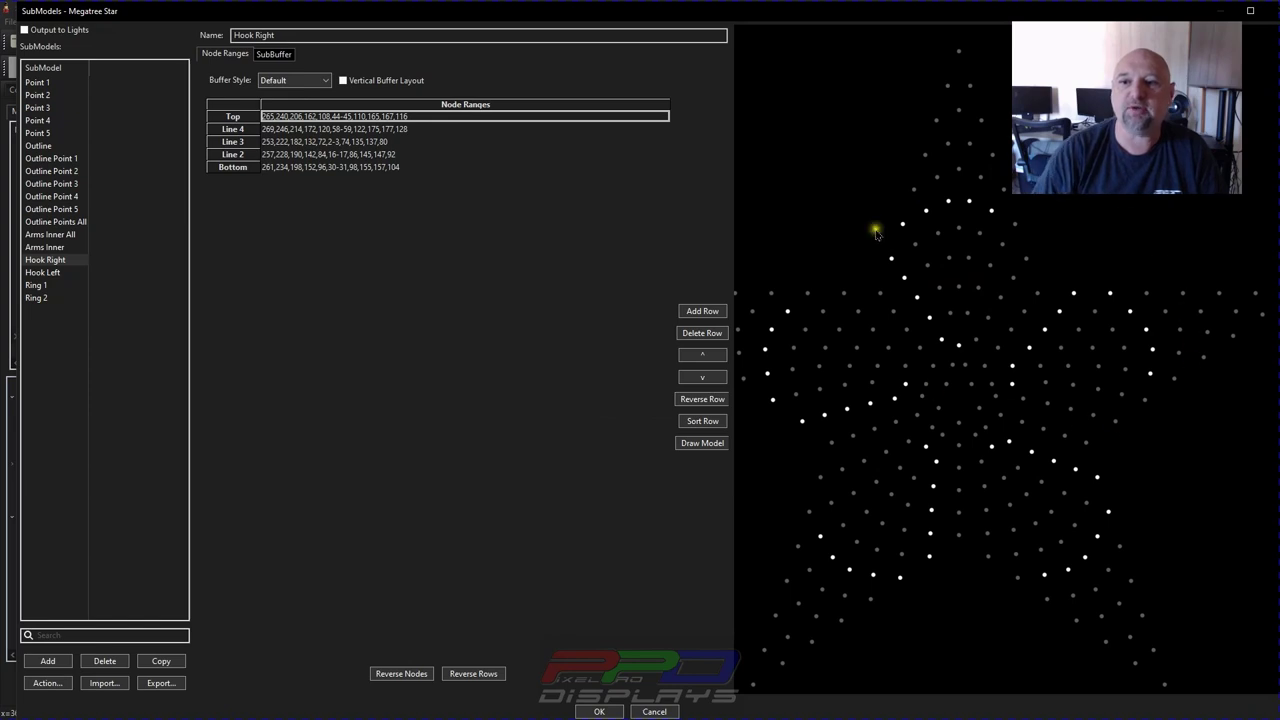
Step: Symmetrize the Hook Left submodel's node range rotationally with a degree of symmetry of 5
{"action": "left_click", "coordinate": [38, 272]}
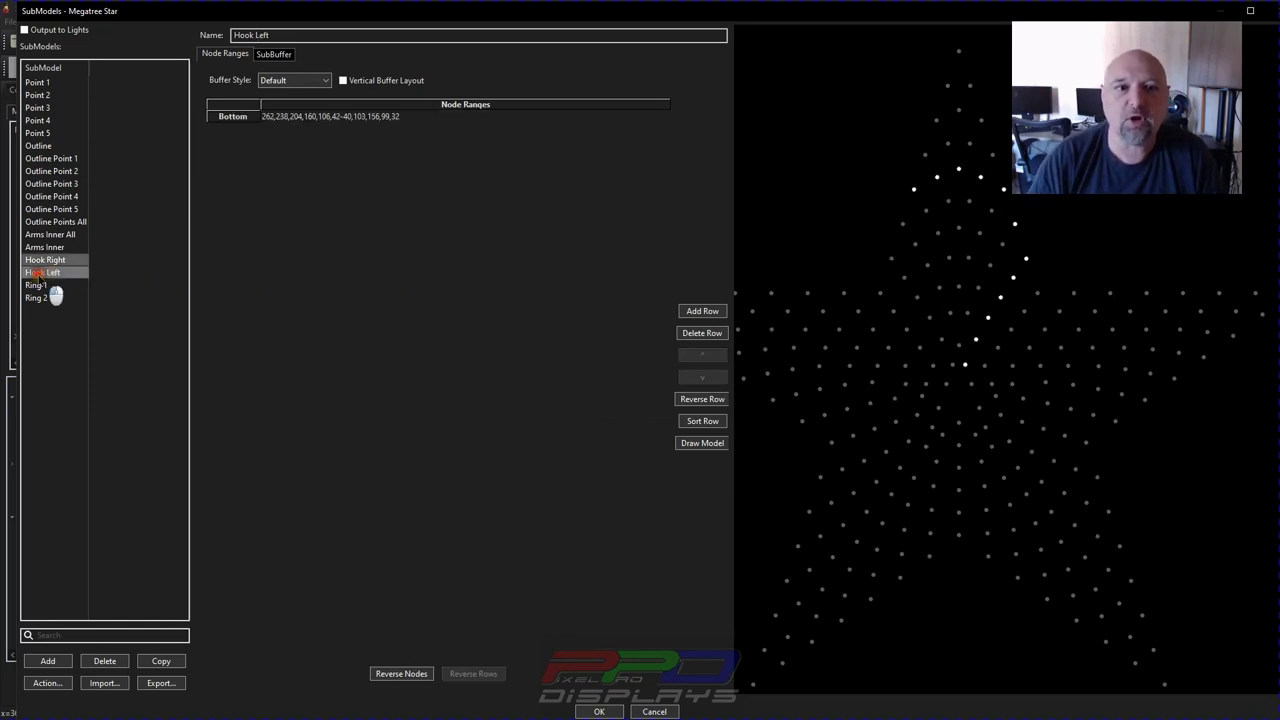
{"action": "key", "text": "Up"}
{"action": "left_click", "coordinate": [53, 272]}
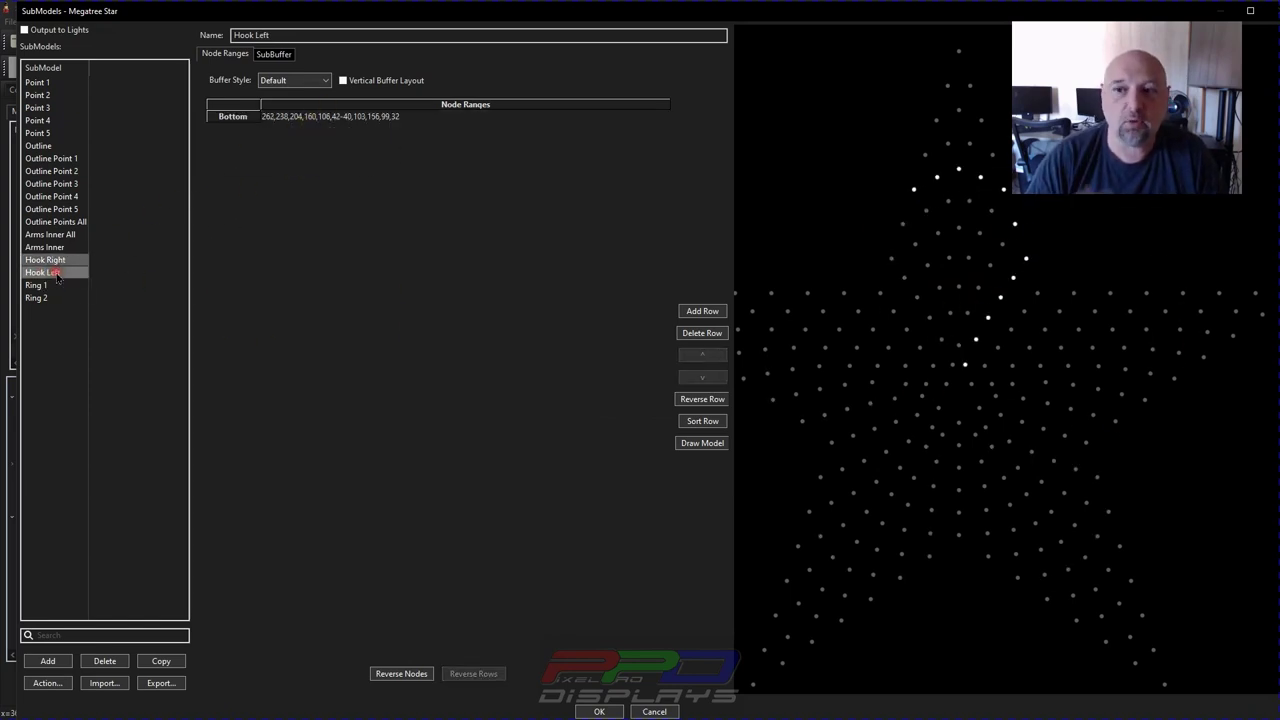
{"action": "right_click", "coordinate": [316, 107]}
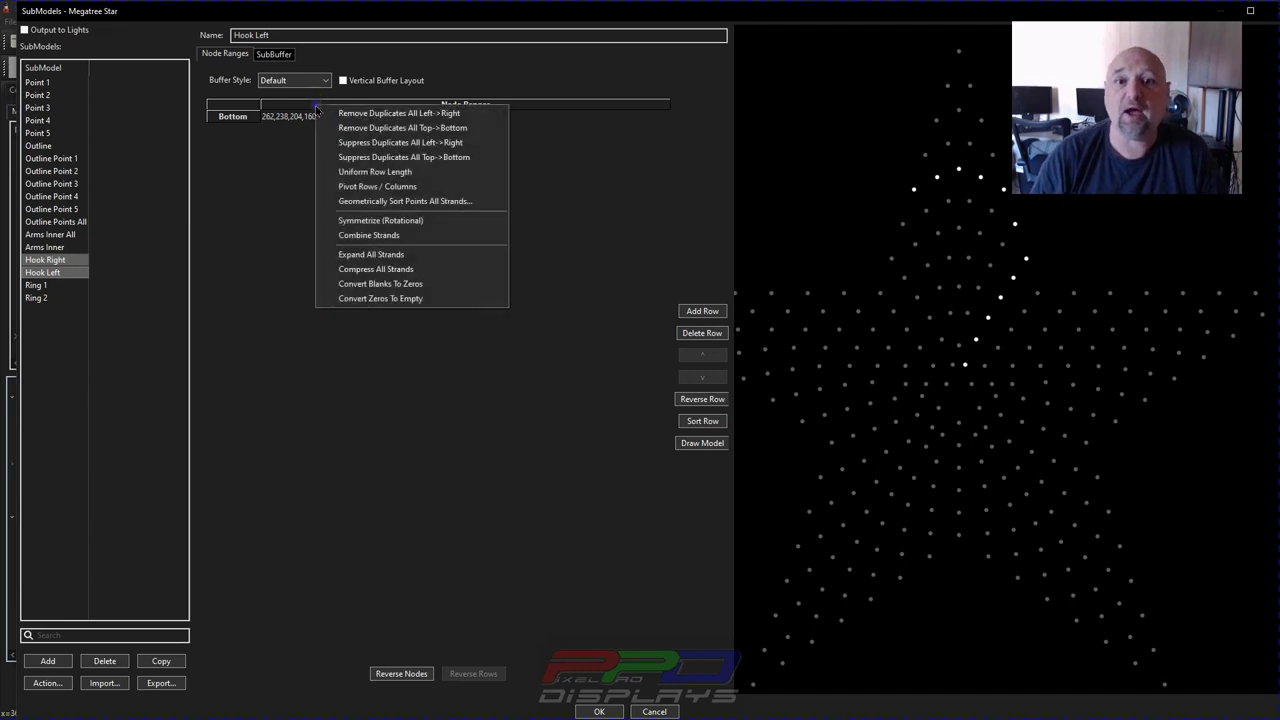
{"action": "left_click", "coordinate": [345, 220]}
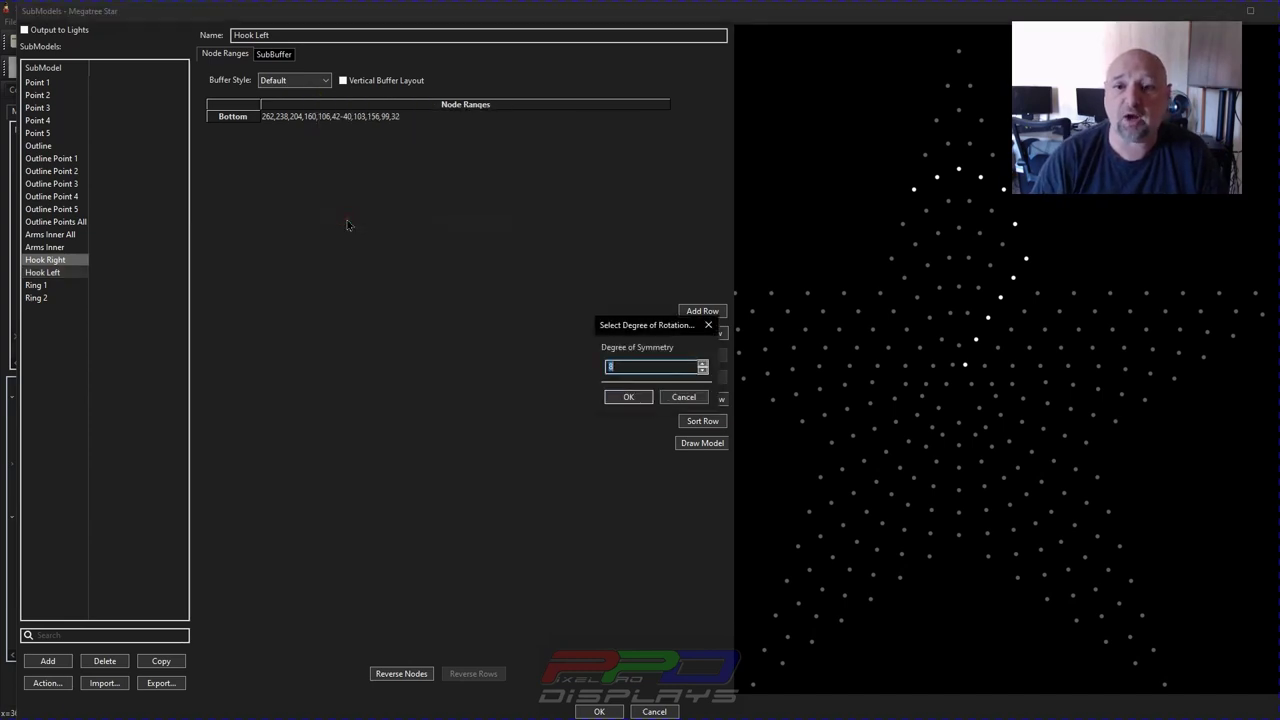
{"action": "type", "text": "5"}
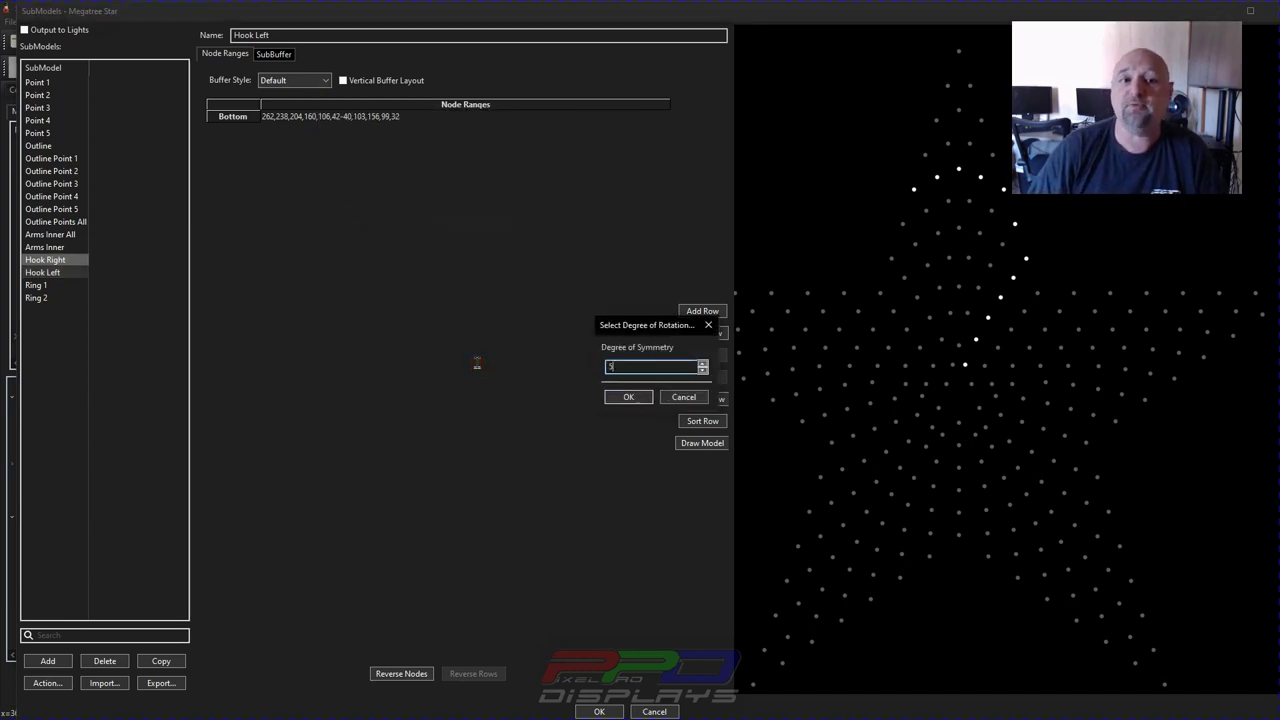
{"action": "left_click", "coordinate": [625, 397]}
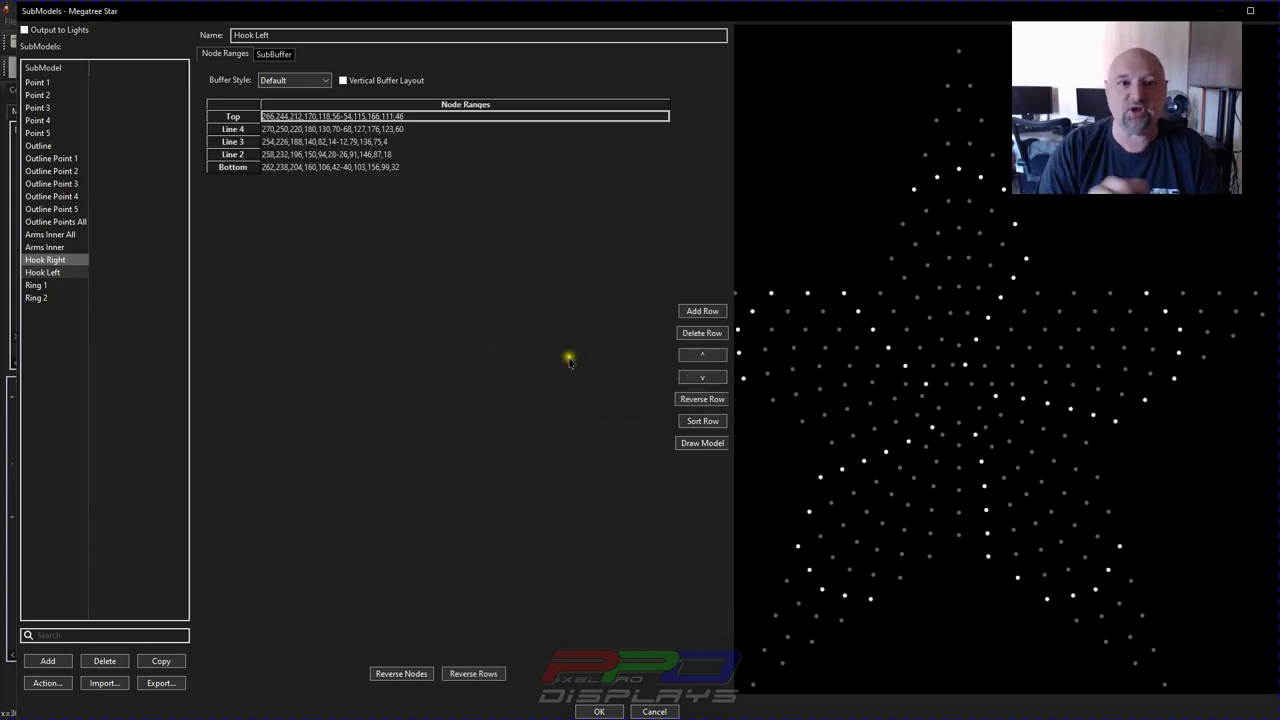
Step: Check the Ring 1 and Ring 2 submodels and accept the Megatree Star's submodel edits
{"action": "left_click", "coordinate": [38, 286]}
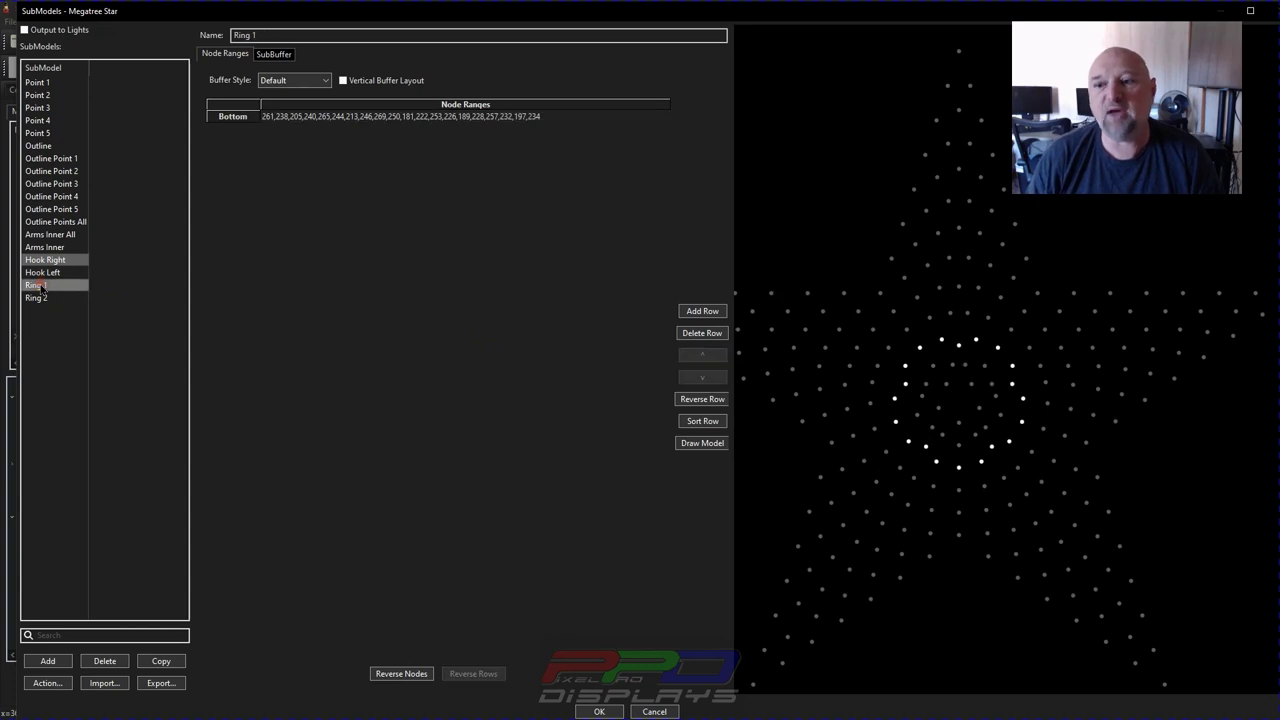
{"action": "left_click", "coordinate": [37, 297]}
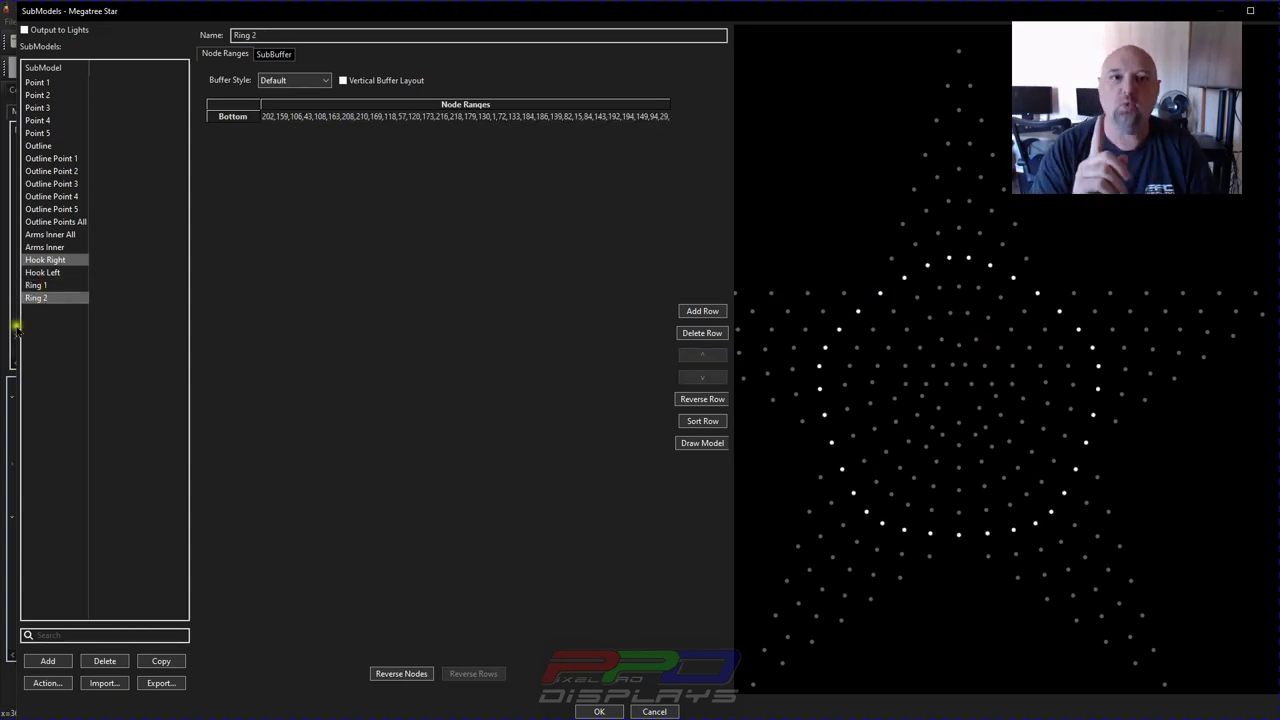
{"action": "left_click", "coordinate": [592, 711]}
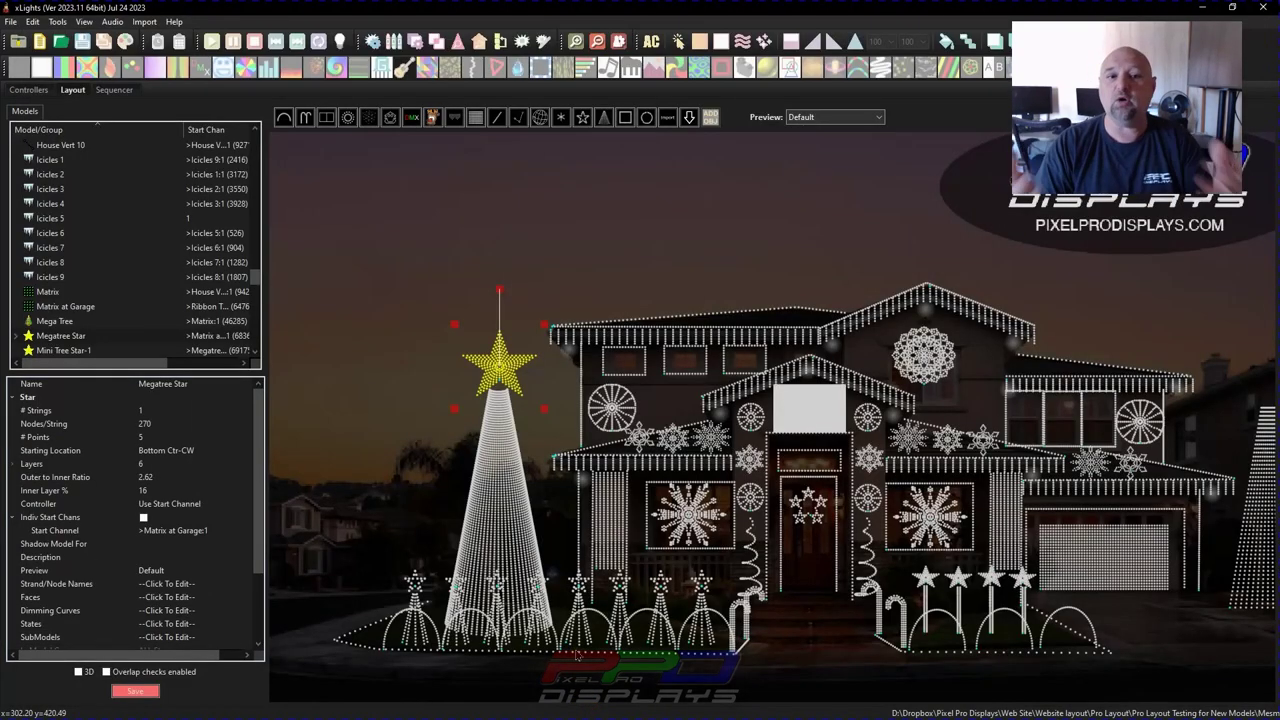
Step: Expand the Megatree Star in the model list and examine its submodels, including Outline Point 5 and Point 1, in the layout
{"action": "left_click", "coordinate": [17, 336]}
{"action": "scroll", "coordinate": [33, 300], "scroll_direction": "down", "scroll_amount": 4}
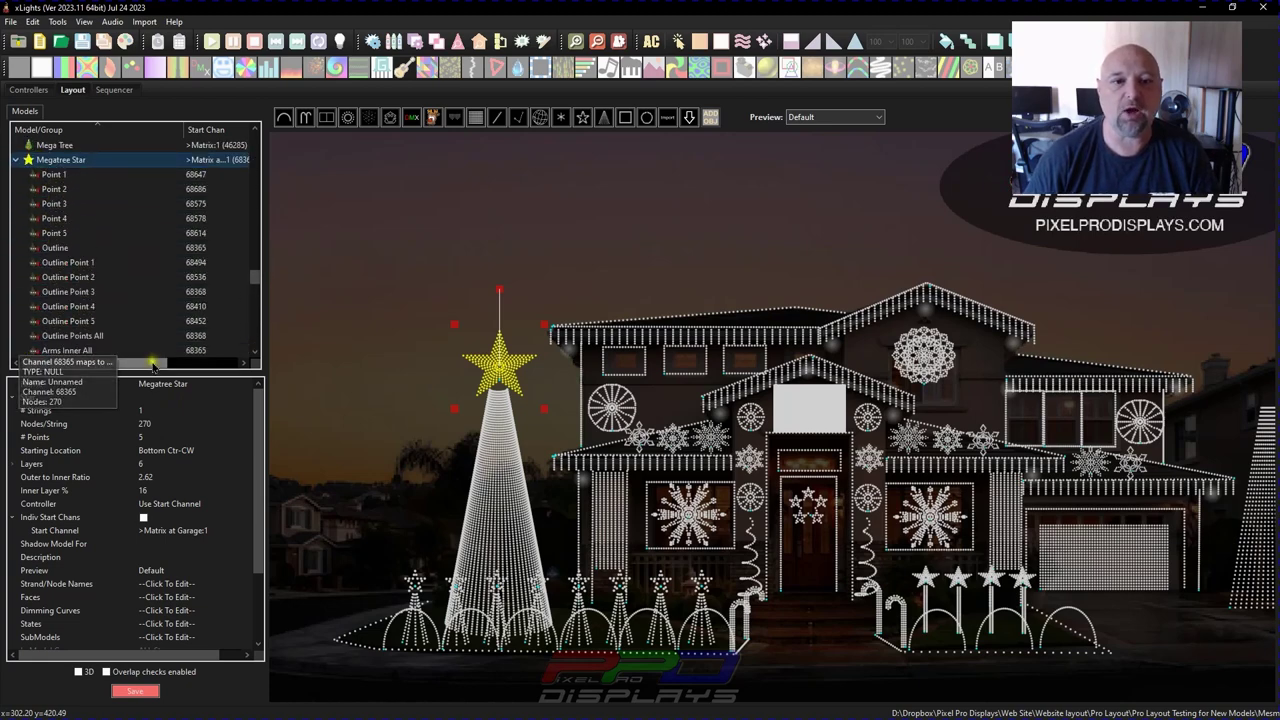
{"action": "left_click", "coordinate": [68, 321]}
{"action": "scroll", "coordinate": [62, 291], "scroll_direction": "down", "scroll_amount": 3}
{"action": "scroll", "coordinate": [62, 291], "scroll_direction": "up", "scroll_amount": 4}
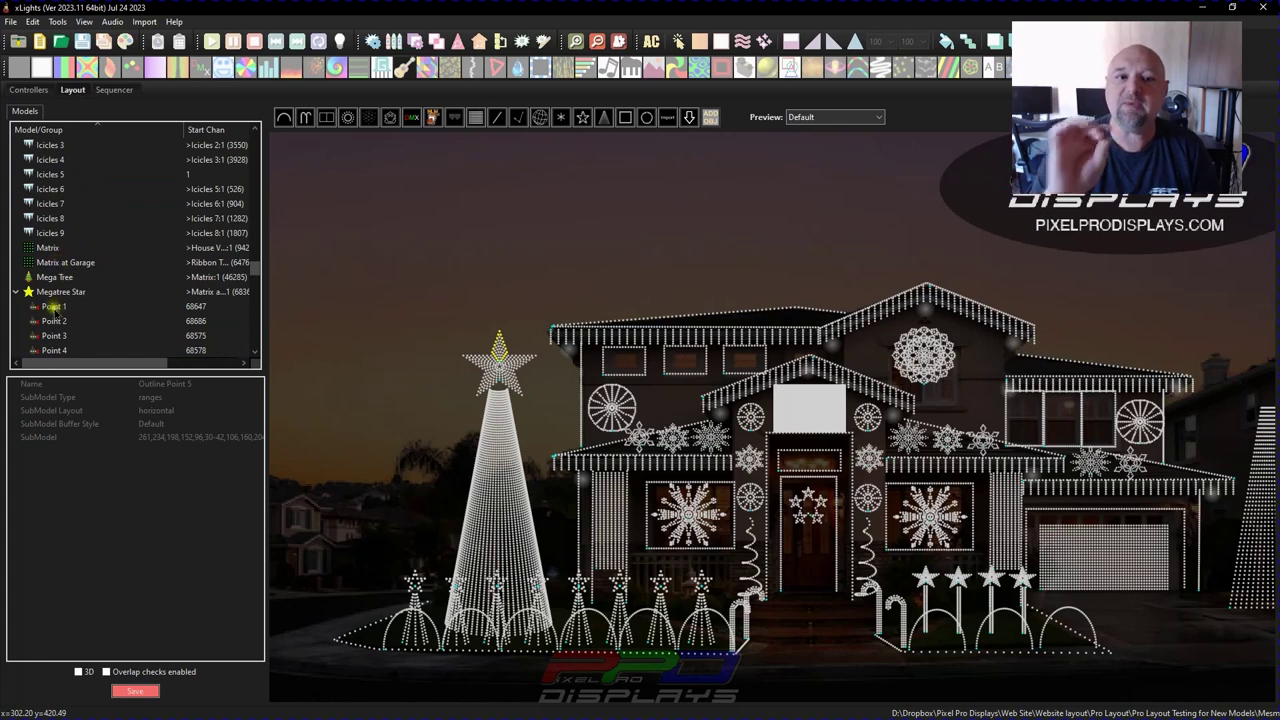
{"action": "left_click", "coordinate": [58, 220]}
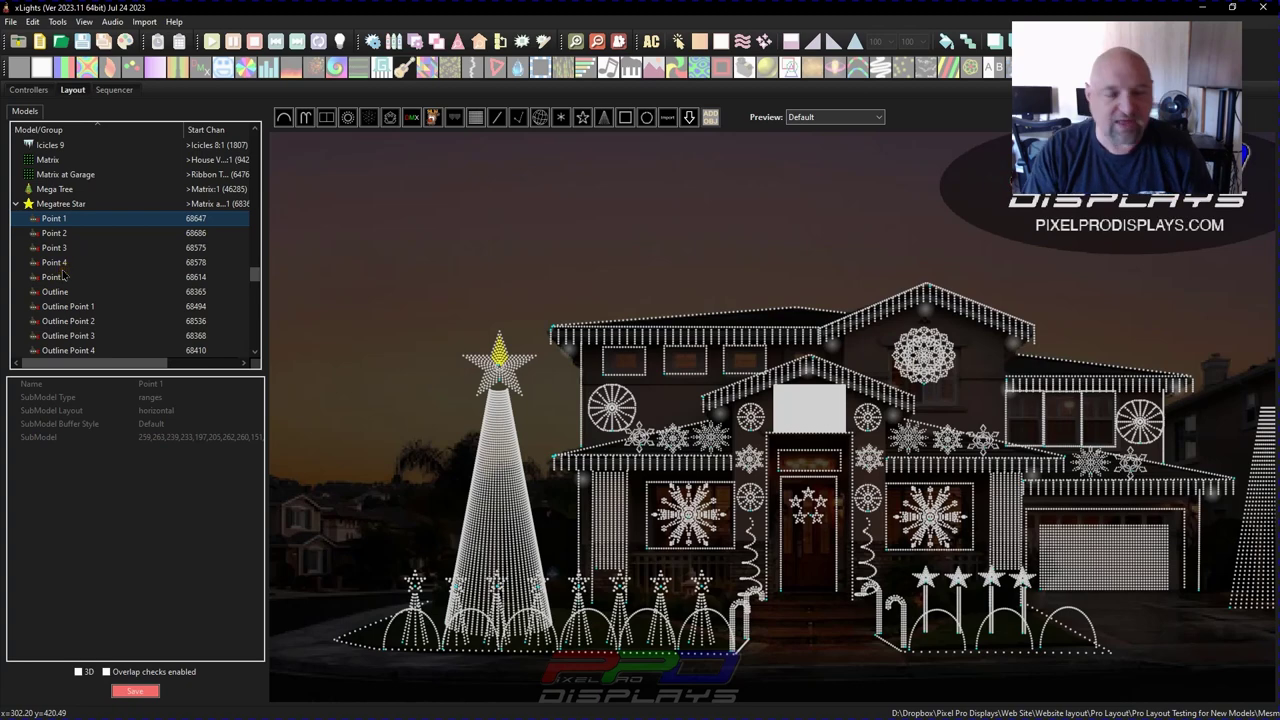
{"action": "left_click", "coordinate": [77, 205]}
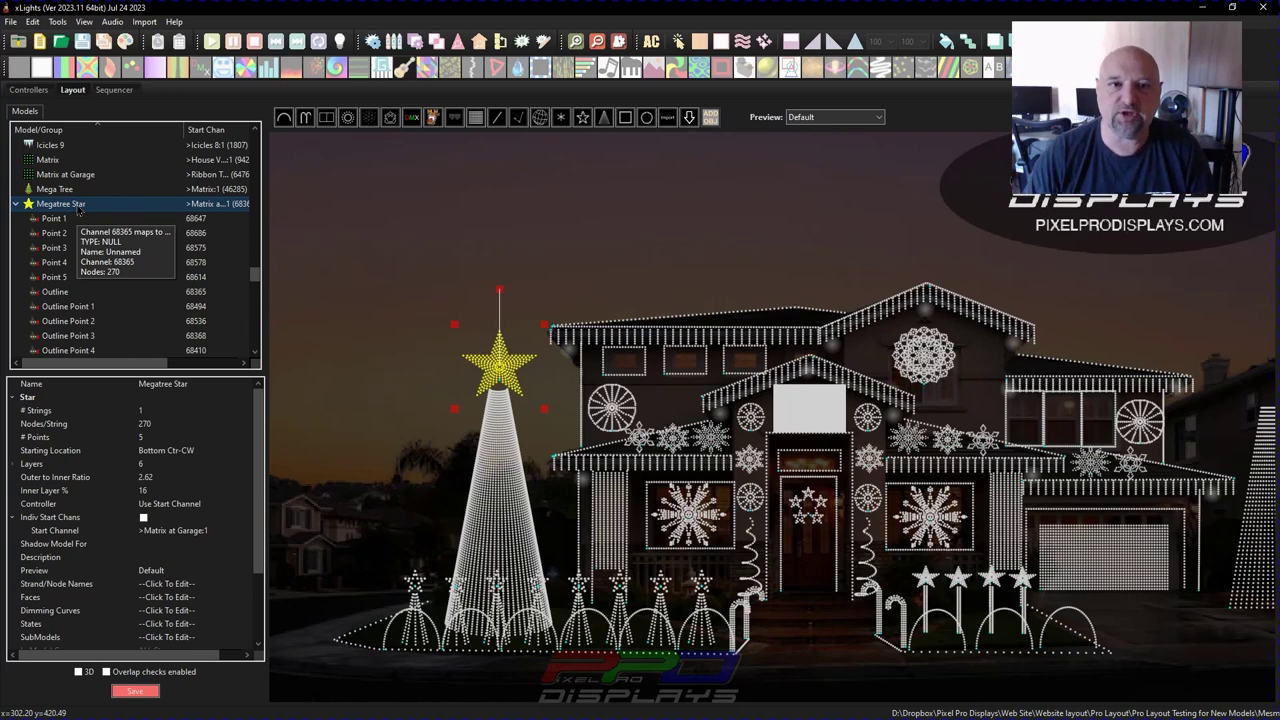
Step: Add the Megatree Star's submodels Outline Point 1 through Outline Point 5 to the existing Spinner Big Arms group
{"action": "left_click", "coordinate": [68, 307]}
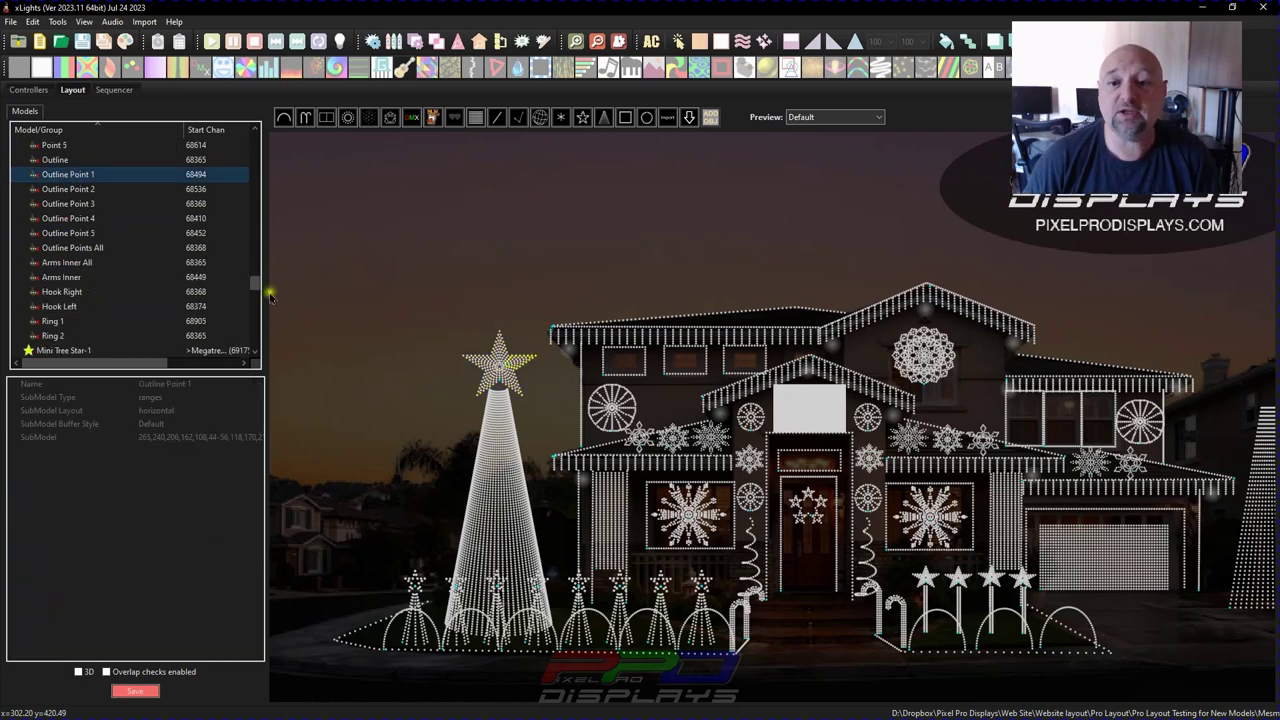
{"action": "left_click", "coordinate": [97, 232], "text": "shift"}
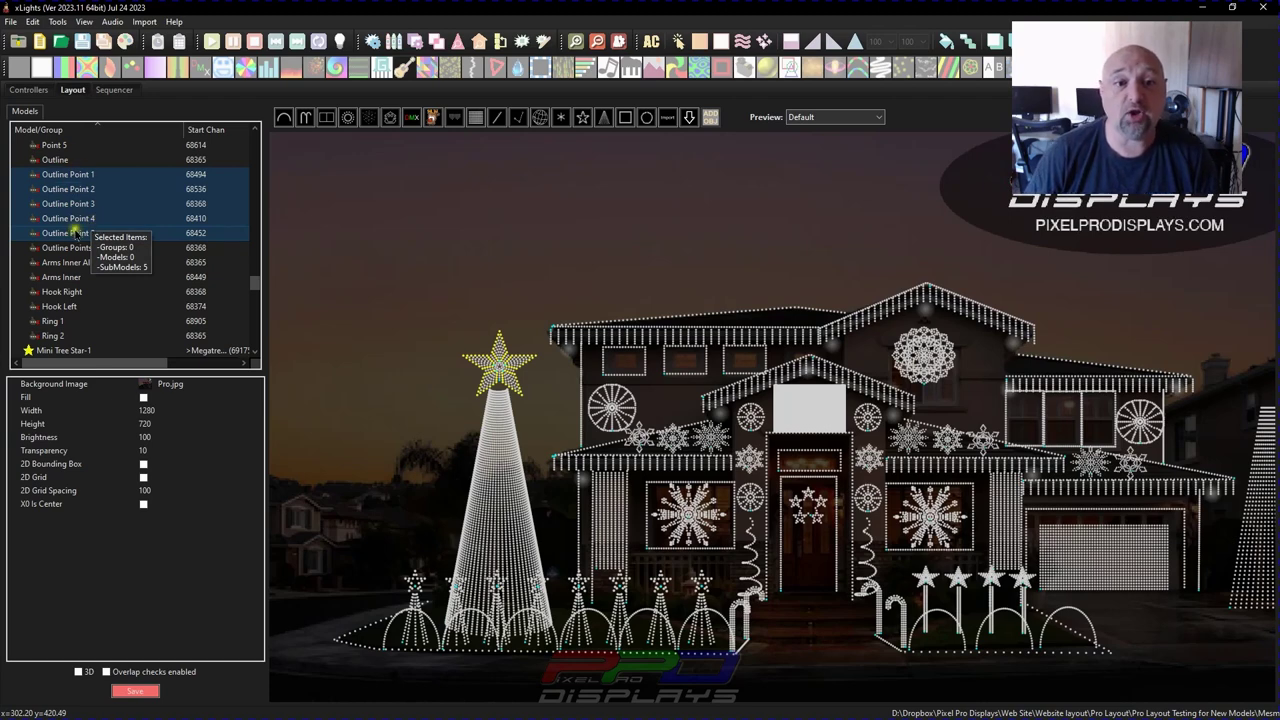
{"action": "right_click", "coordinate": [71, 193]}
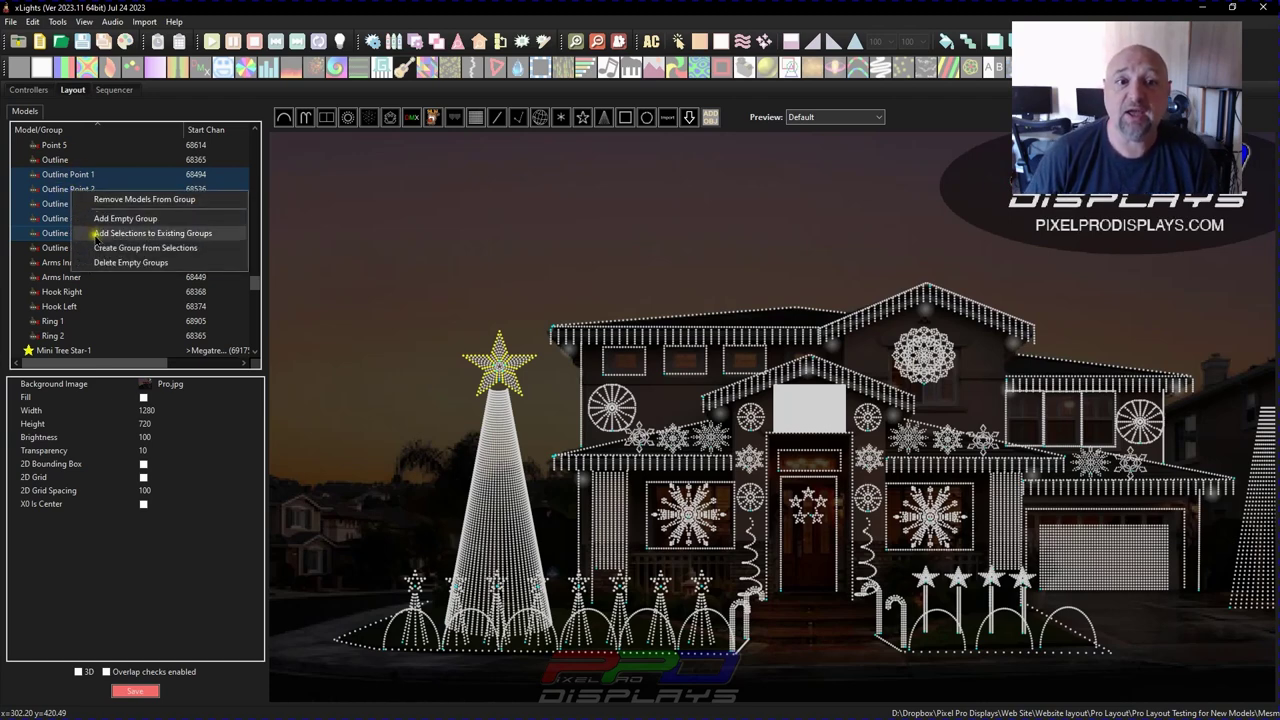
{"action": "left_click", "coordinate": [100, 234]}
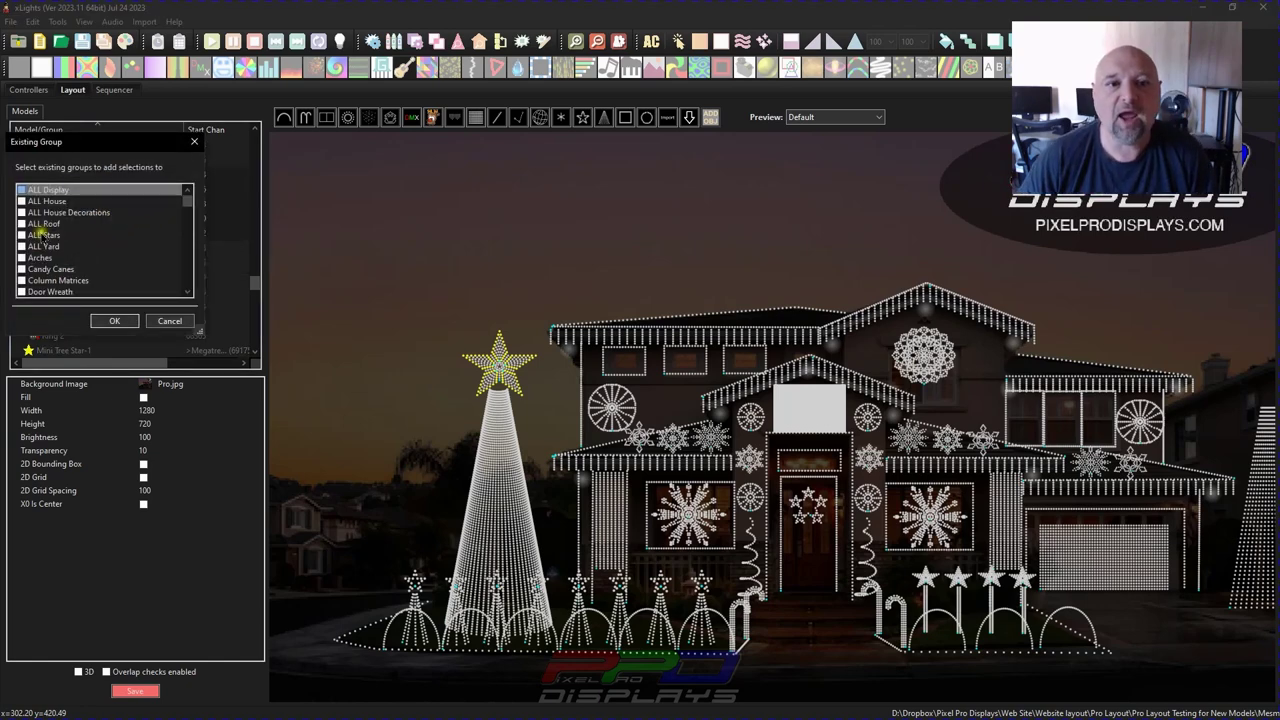
{"action": "scroll", "coordinate": [37, 232], "scroll_direction": "down", "scroll_amount": 2}
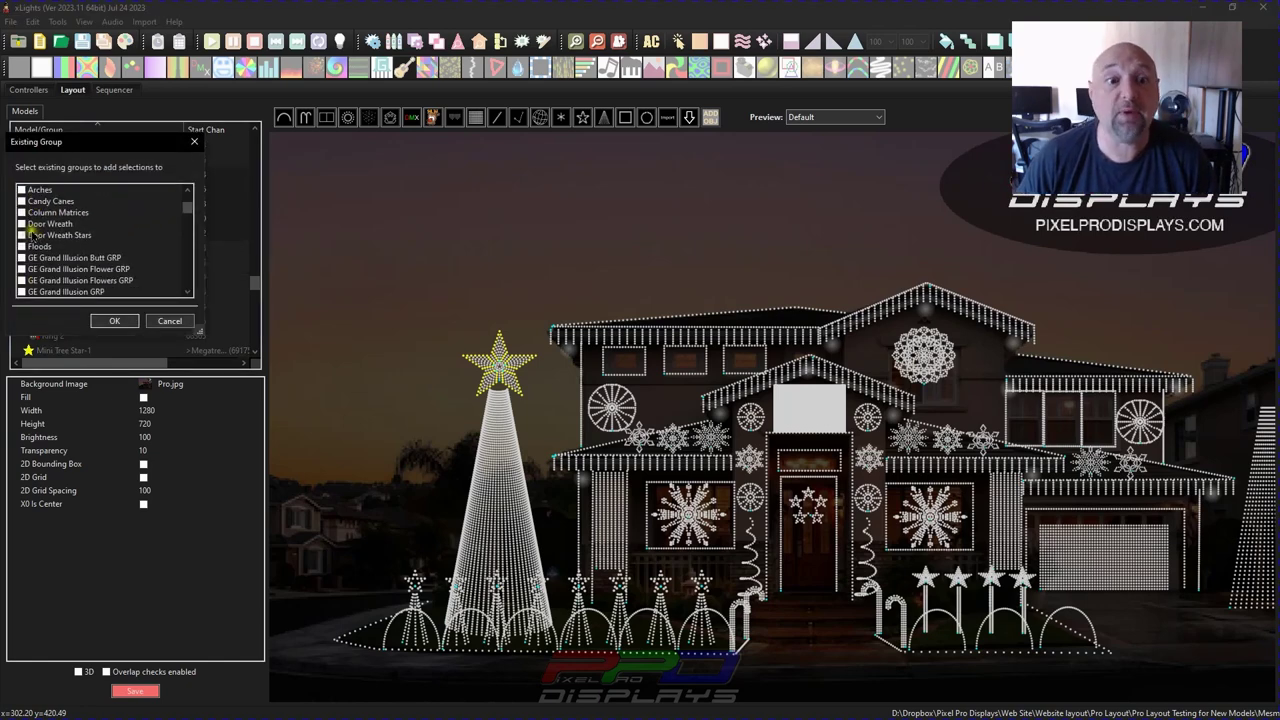
{"action": "scroll", "coordinate": [24, 251], "scroll_direction": "down", "scroll_amount": 12}
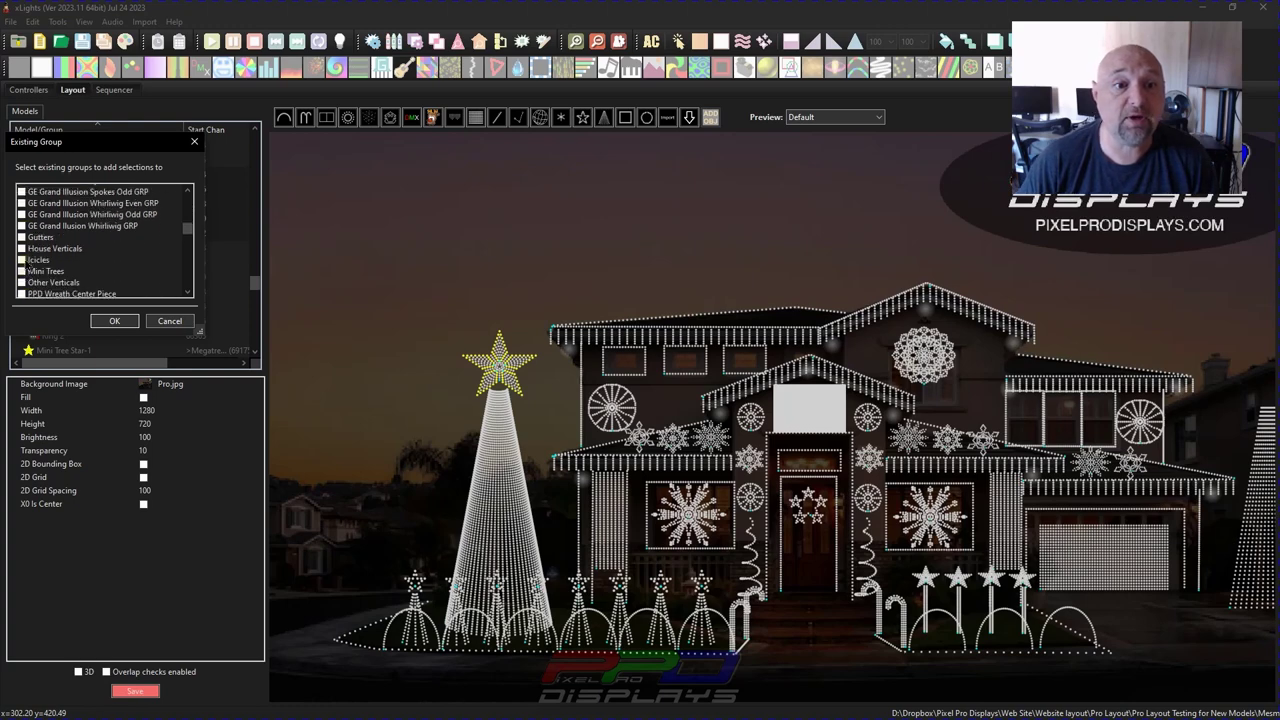
{"action": "scroll", "coordinate": [28, 265], "scroll_direction": "down", "scroll_amount": 5}
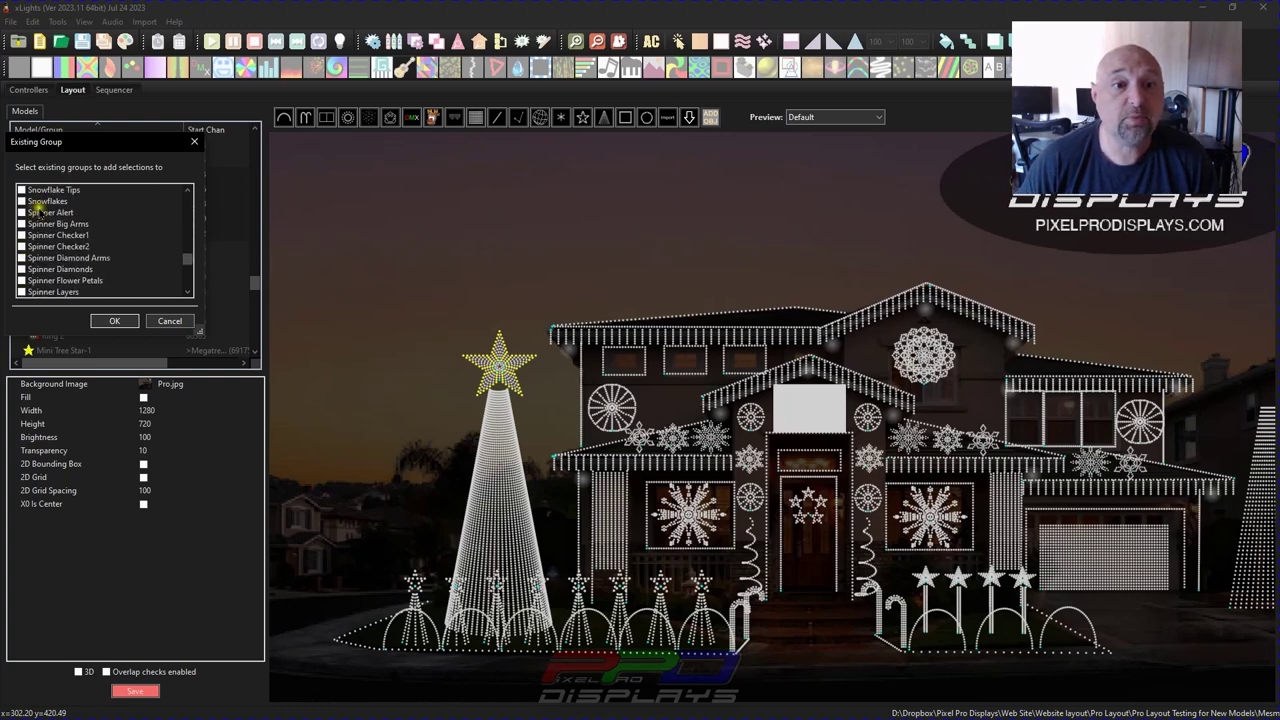
{"action": "left_click", "coordinate": [21, 224]}
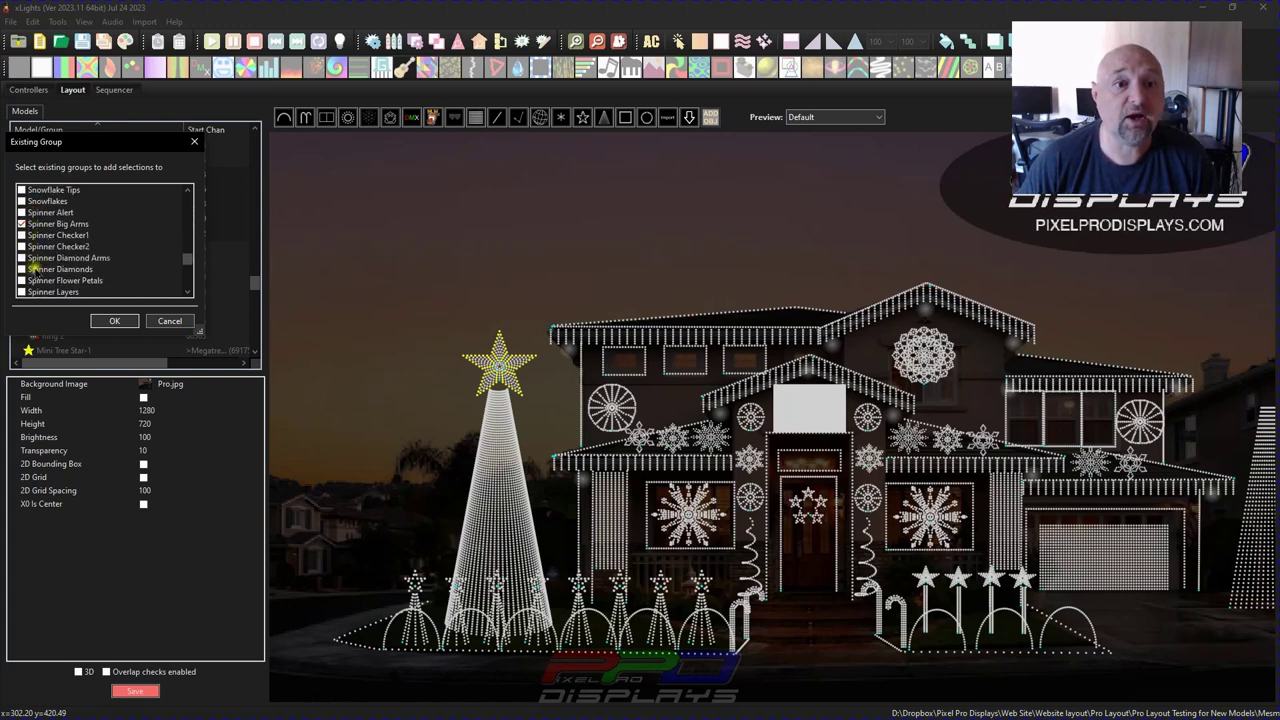
{"action": "left_click", "coordinate": [115, 321]}
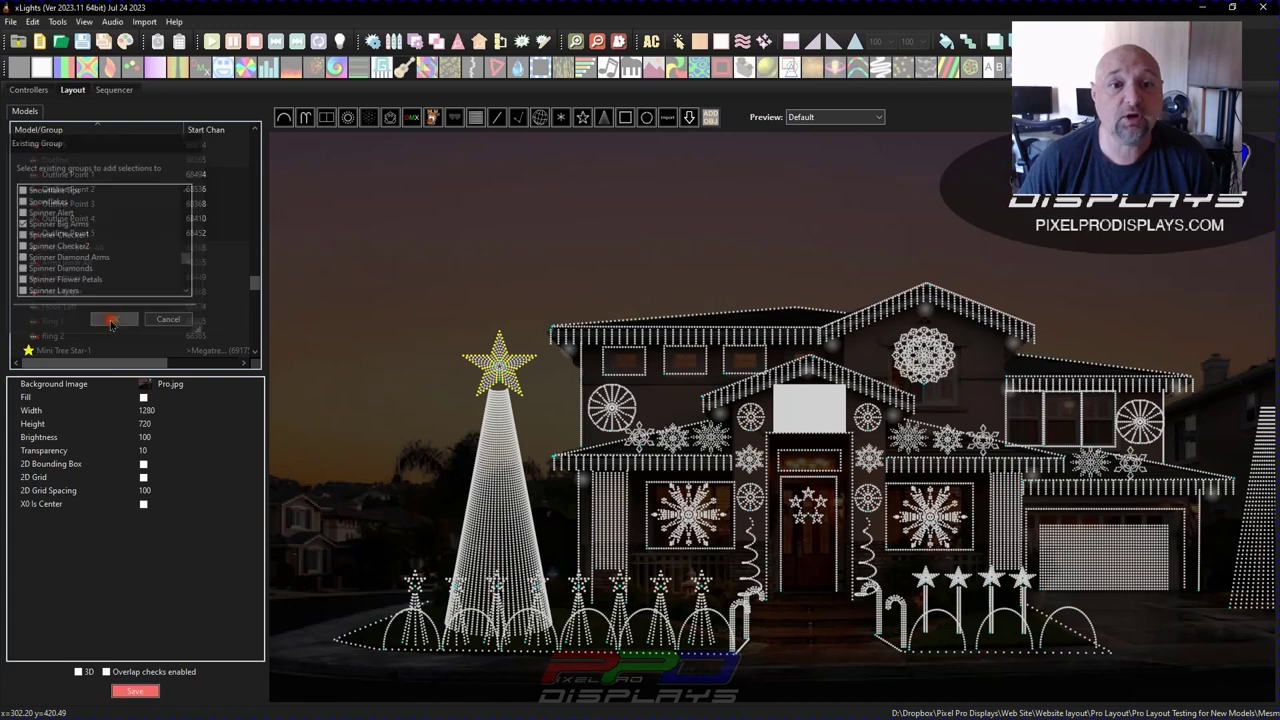
Step: Check the Megatree Star's Arms Inner submodel in the layout and add Arms Inner All to the existing Snowflake Arms group
{"action": "left_click", "coordinate": [93, 160]}
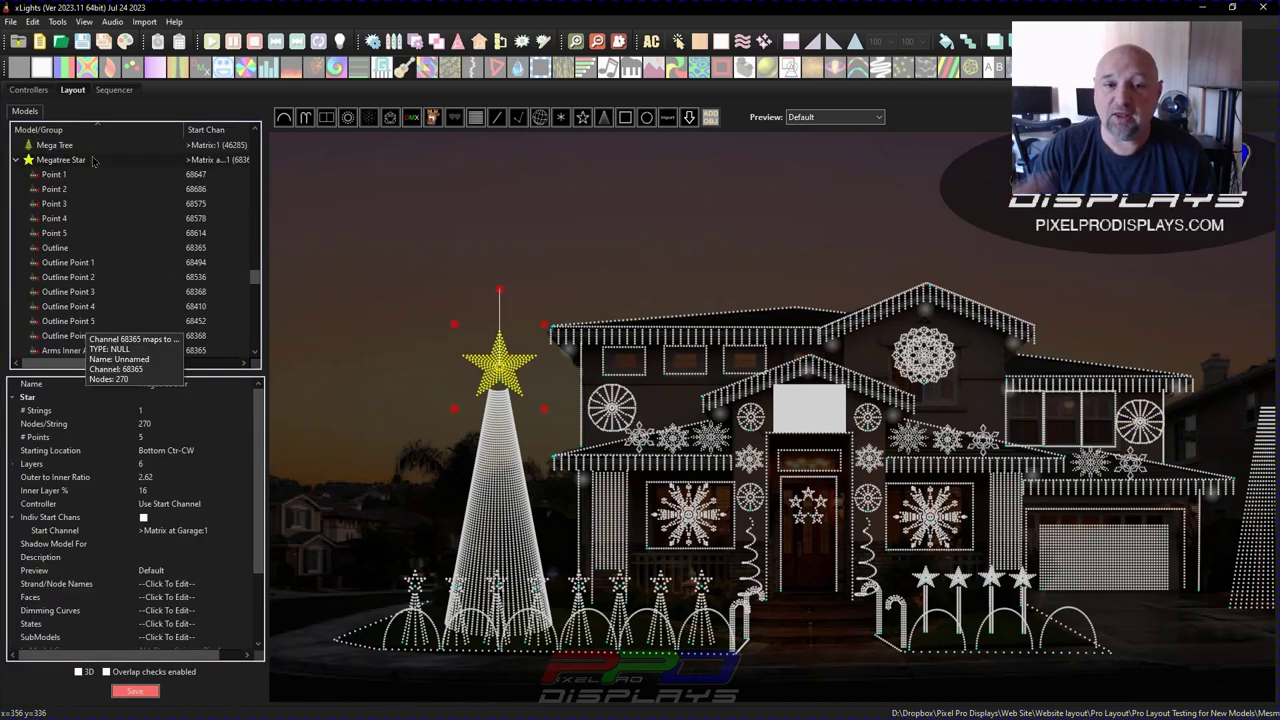
{"action": "scroll", "coordinate": [90, 312], "scroll_direction": "down", "scroll_amount": 1}
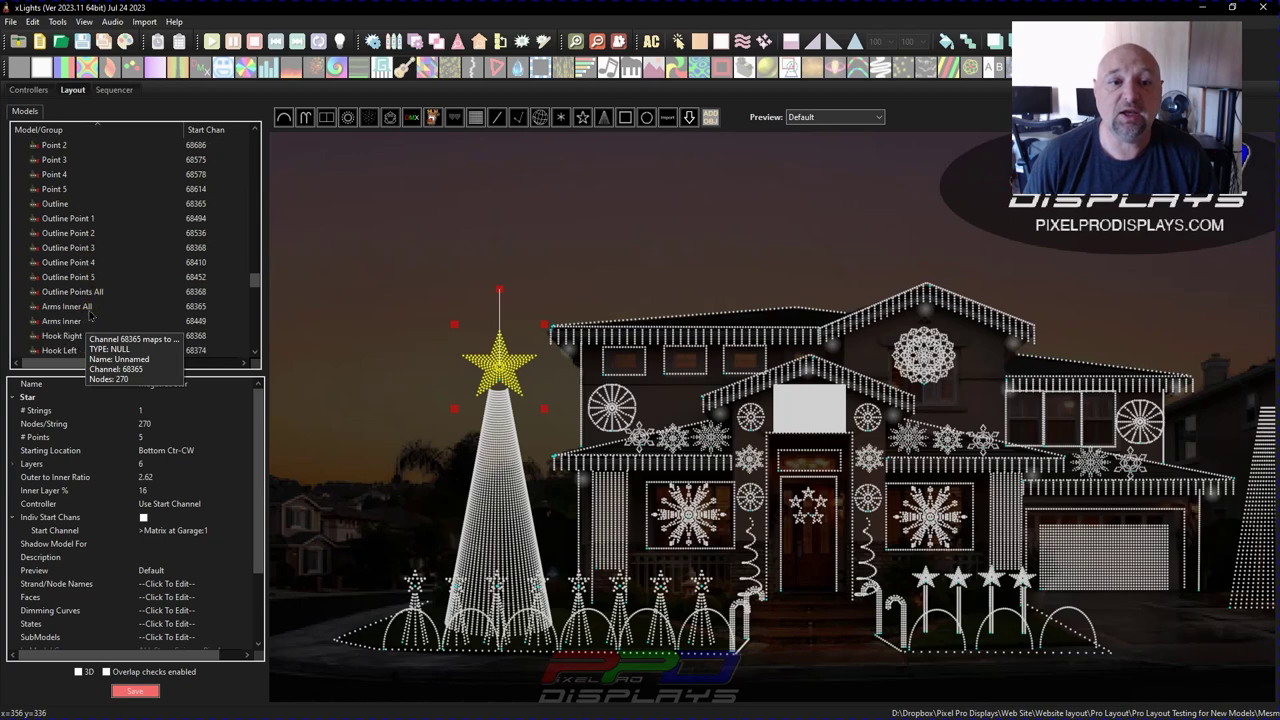
{"action": "scroll", "coordinate": [72, 258], "scroll_direction": "down", "scroll_amount": 1}
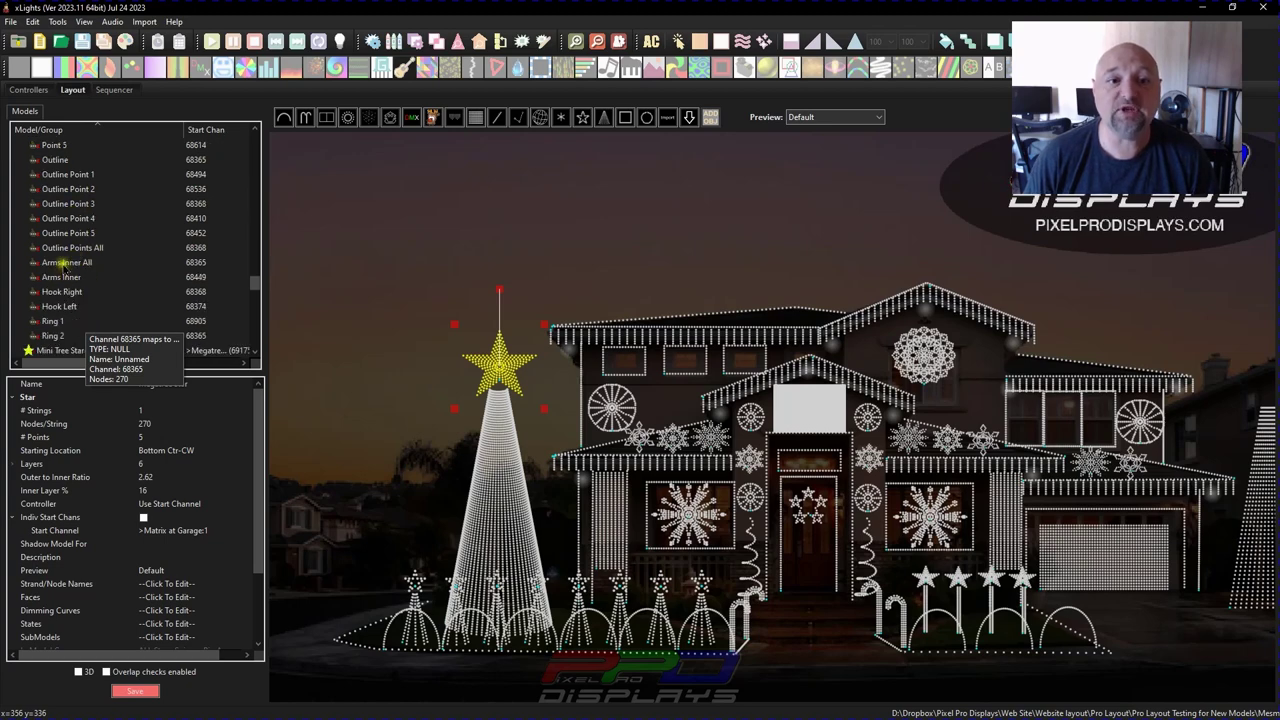
{"action": "left_click", "coordinate": [57, 277]}
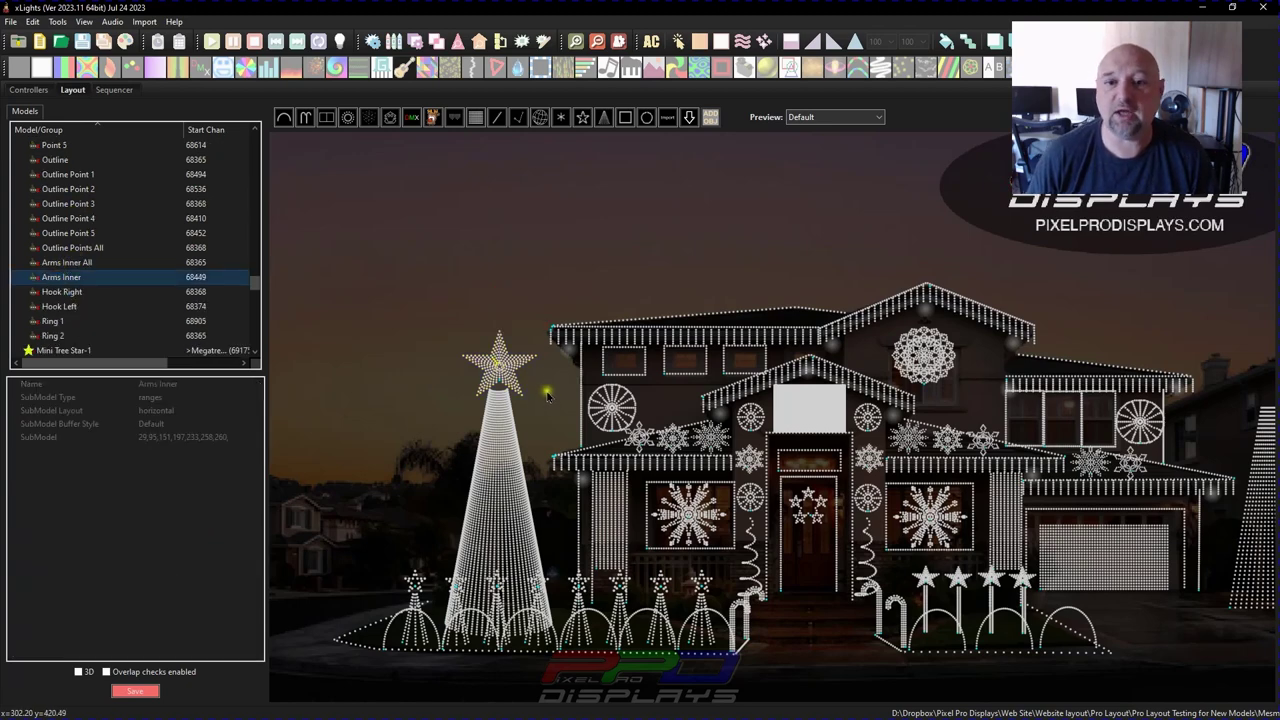
{"action": "scroll", "coordinate": [492, 366], "scroll_direction": "up", "scroll_amount": 5}
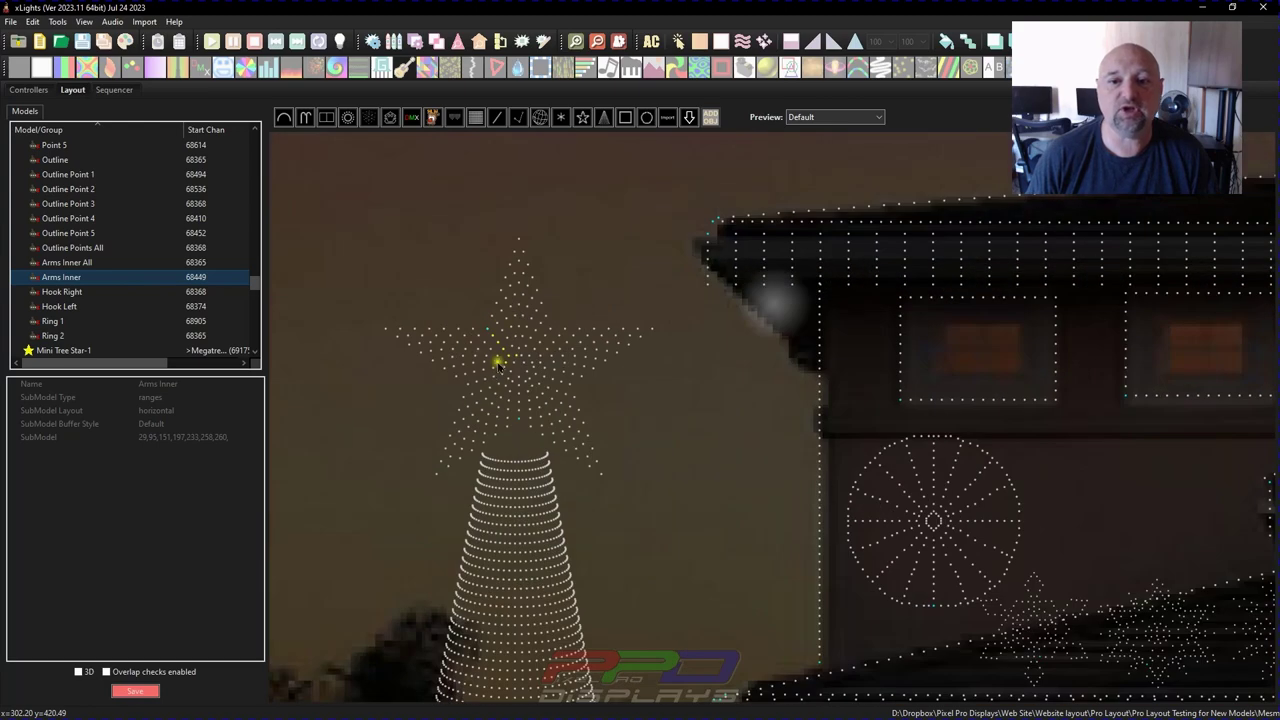
{"action": "scroll", "coordinate": [498, 366], "scroll_direction": "down", "scroll_amount": 5}
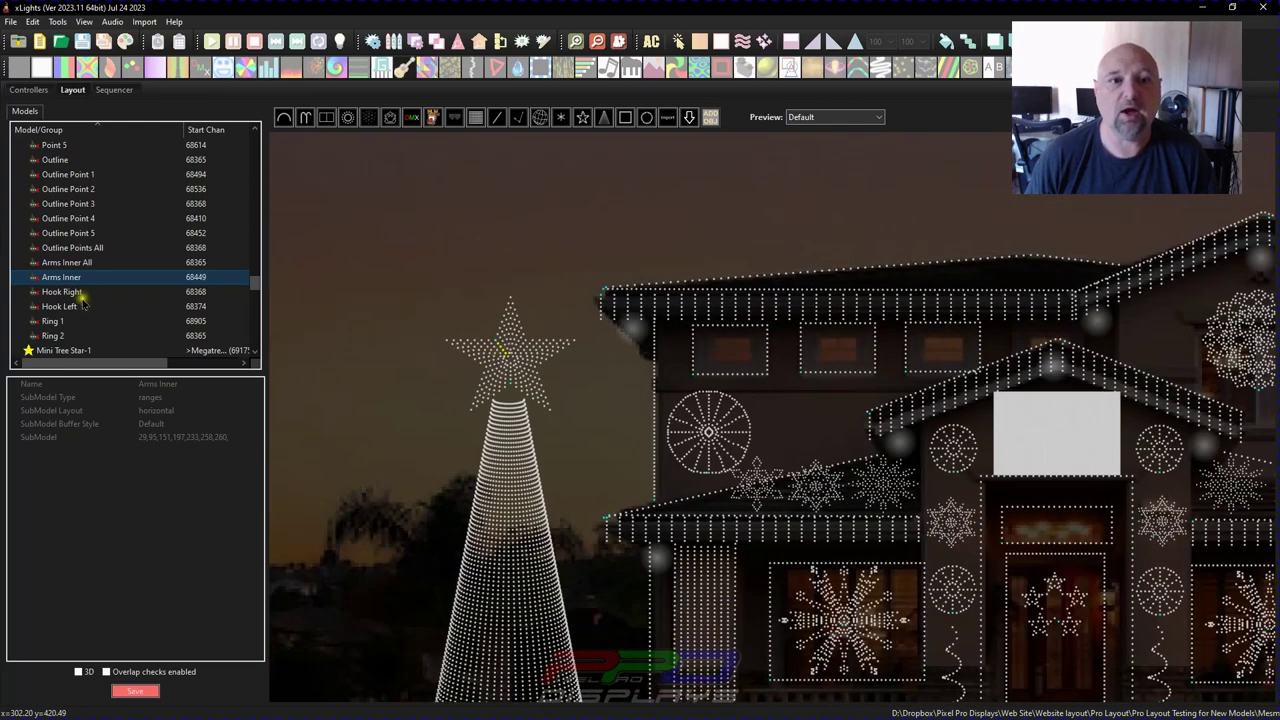
{"action": "left_click", "coordinate": [57, 263]}
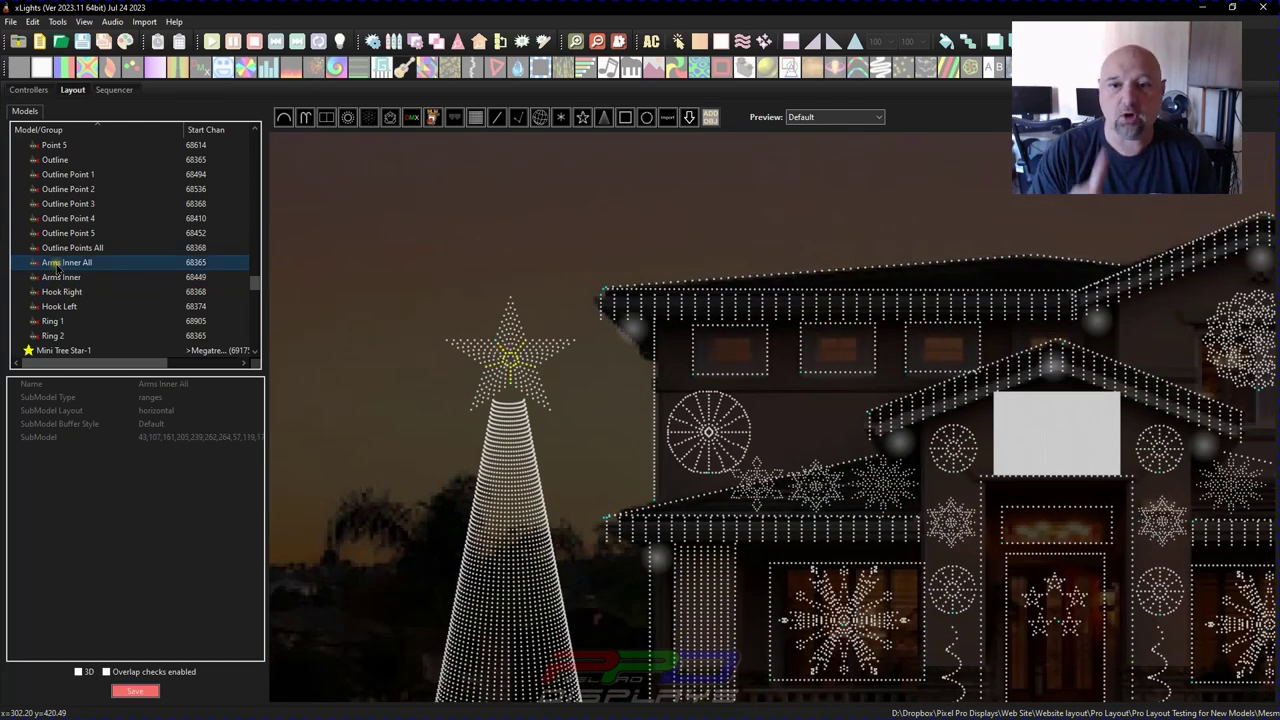
{"action": "right_click", "coordinate": [60, 263]}
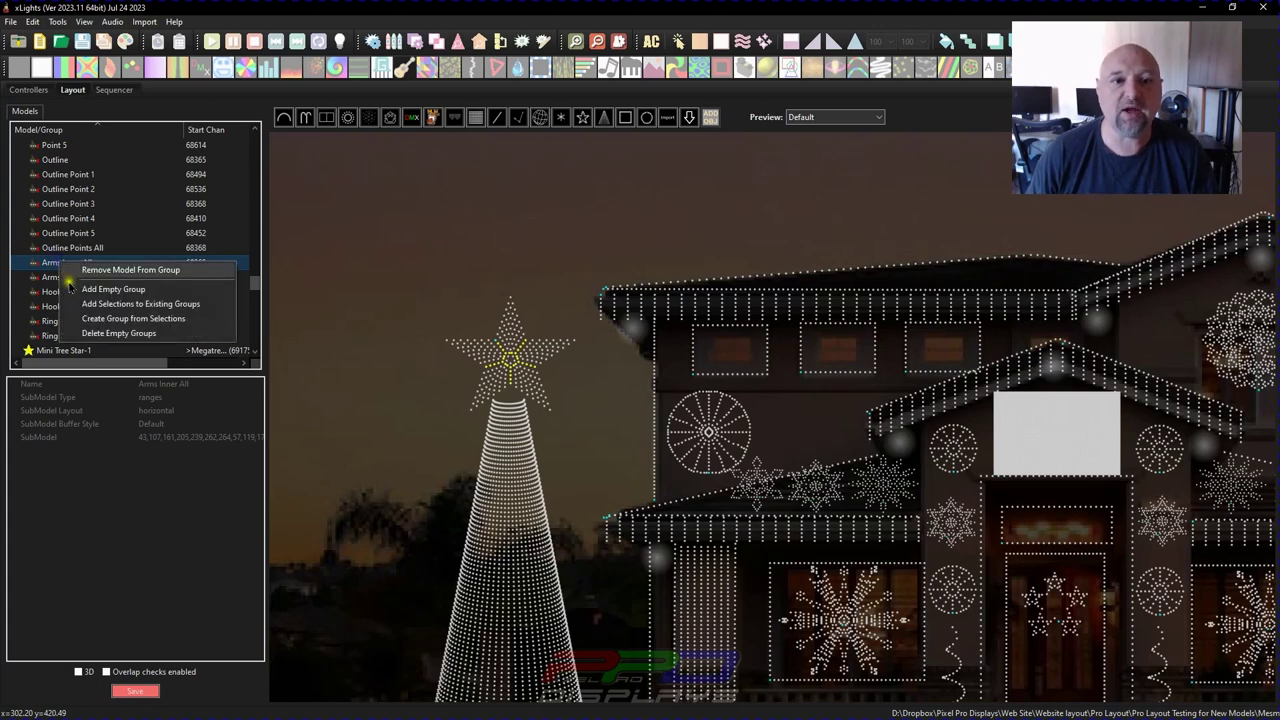
{"action": "left_click", "coordinate": [100, 302]}
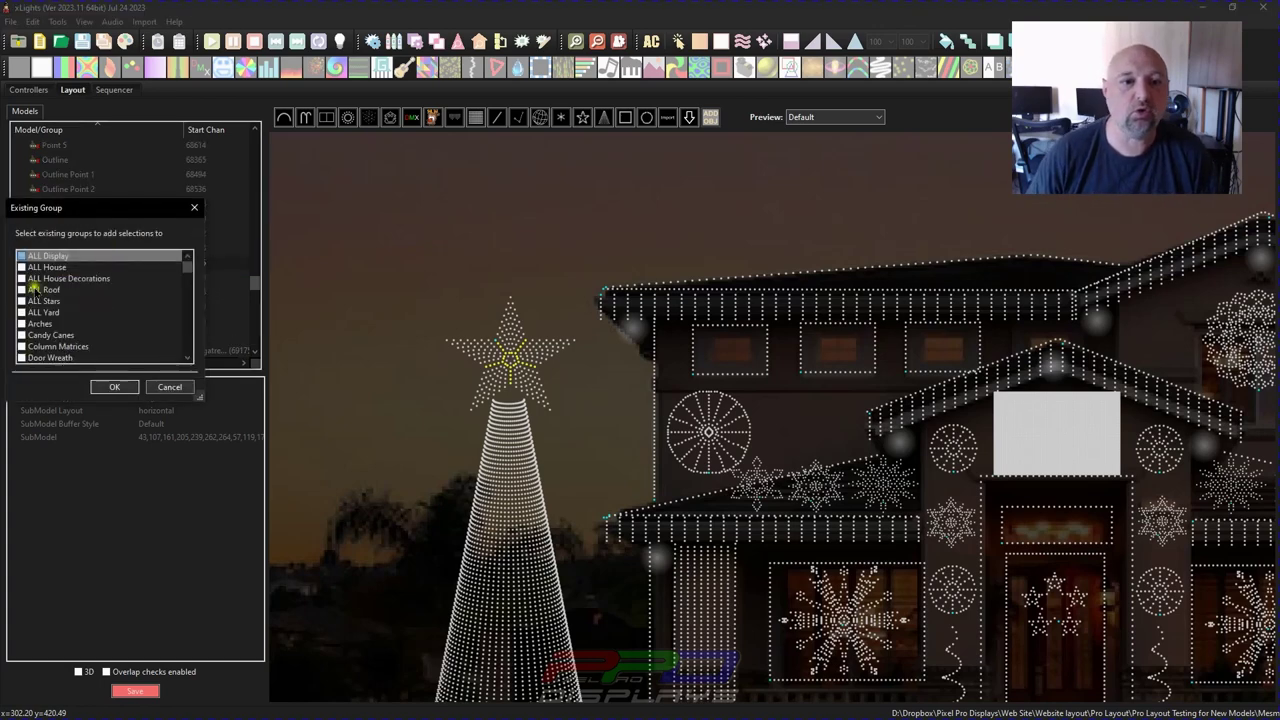
{"action": "scroll", "coordinate": [27, 336], "scroll_direction": "down", "scroll_amount": 10}
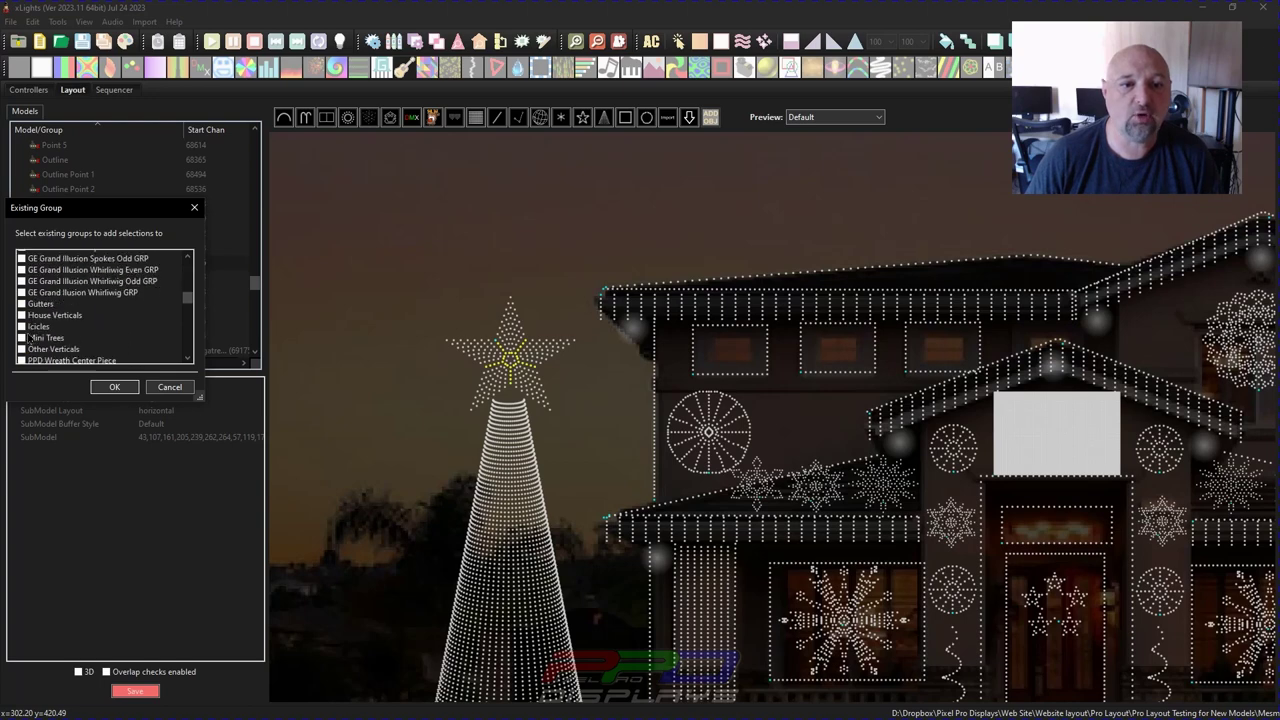
{"action": "scroll", "coordinate": [30, 339], "scroll_direction": "up", "scroll_amount": 5}
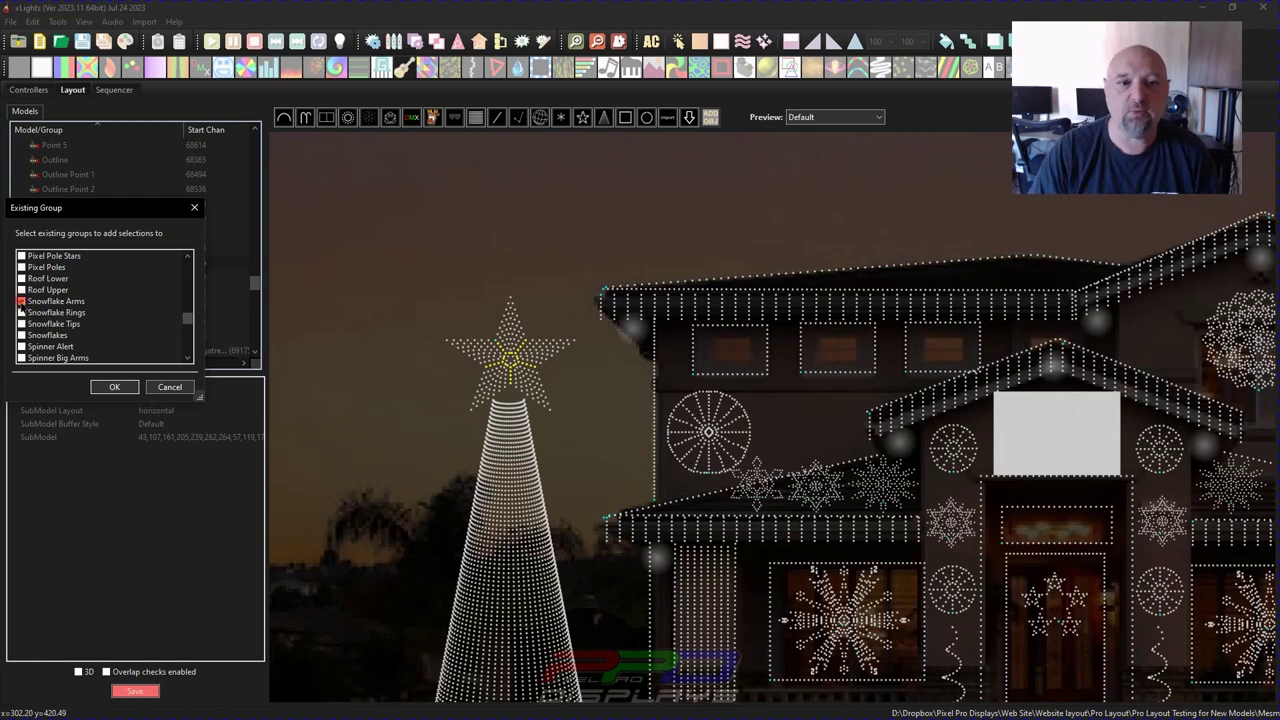
{"action": "left_click", "coordinate": [114, 387]}
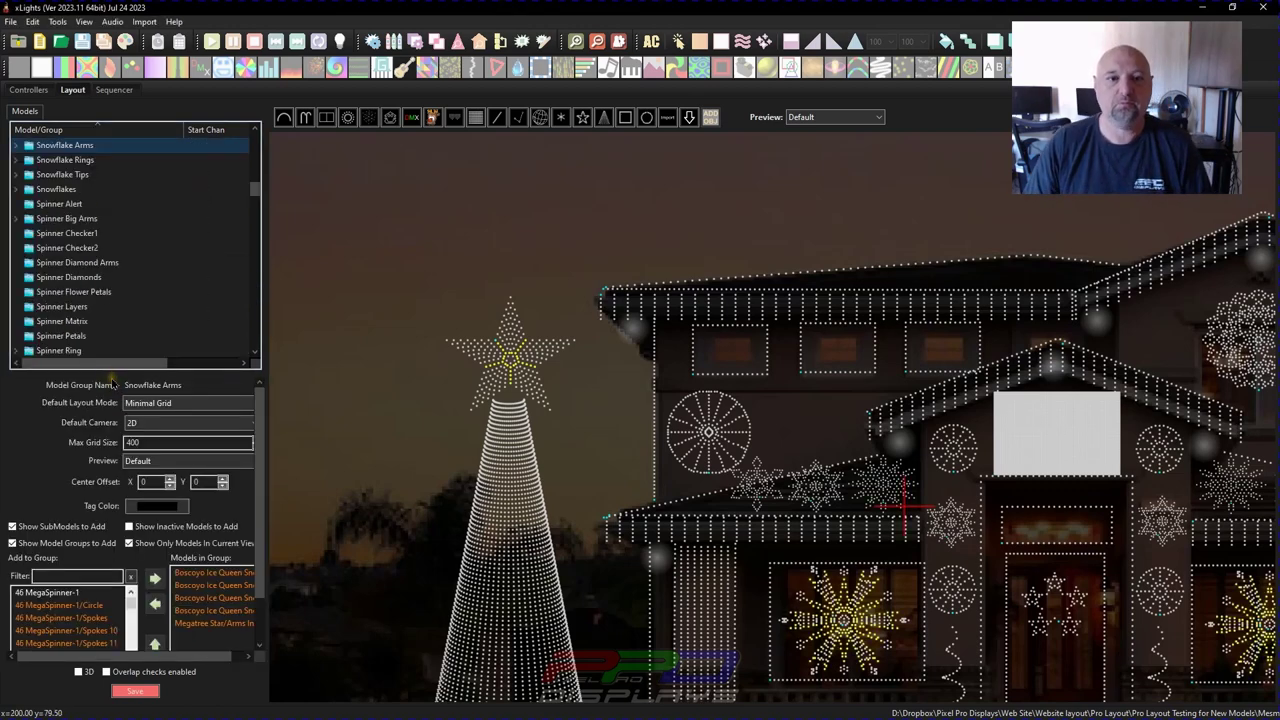
Step: Add the Megatree Star's Ring 1 and Ring 2 submodels to the existing Snowflake Rings group
{"action": "left_click", "coordinate": [523, 374]}
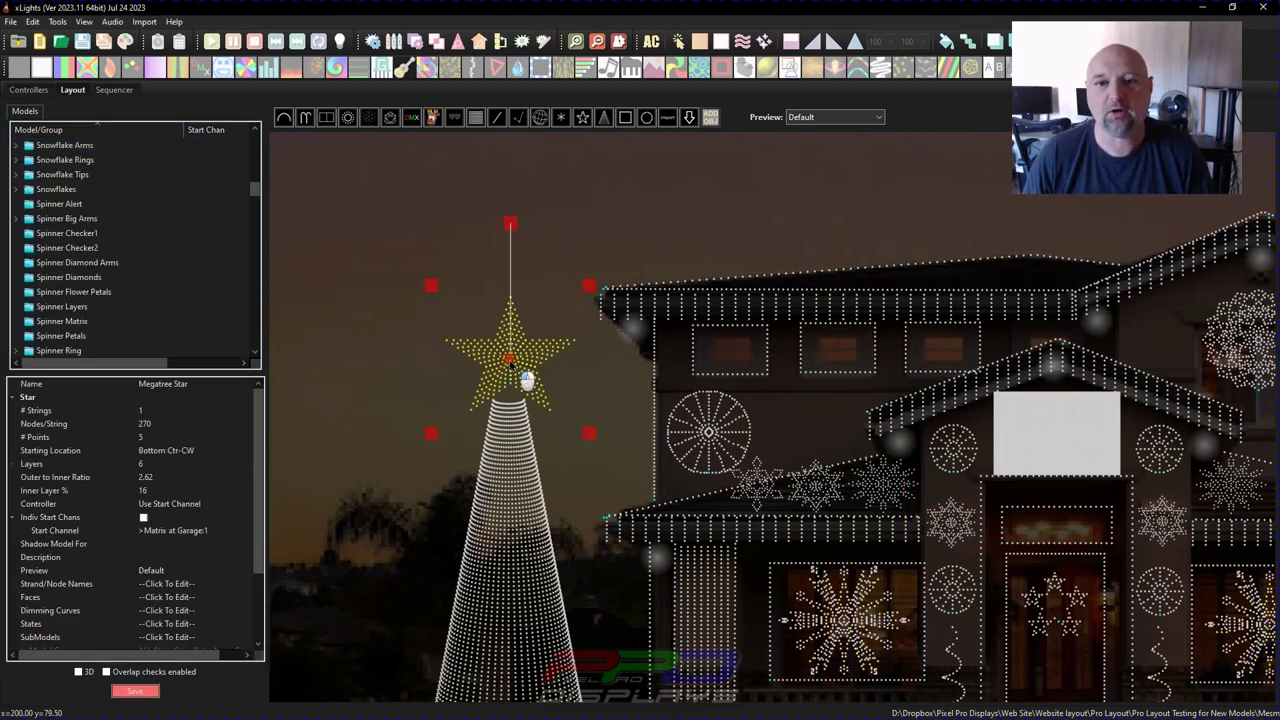
{"action": "scroll", "coordinate": [120, 300], "scroll_direction": "down", "scroll_amount": 3}
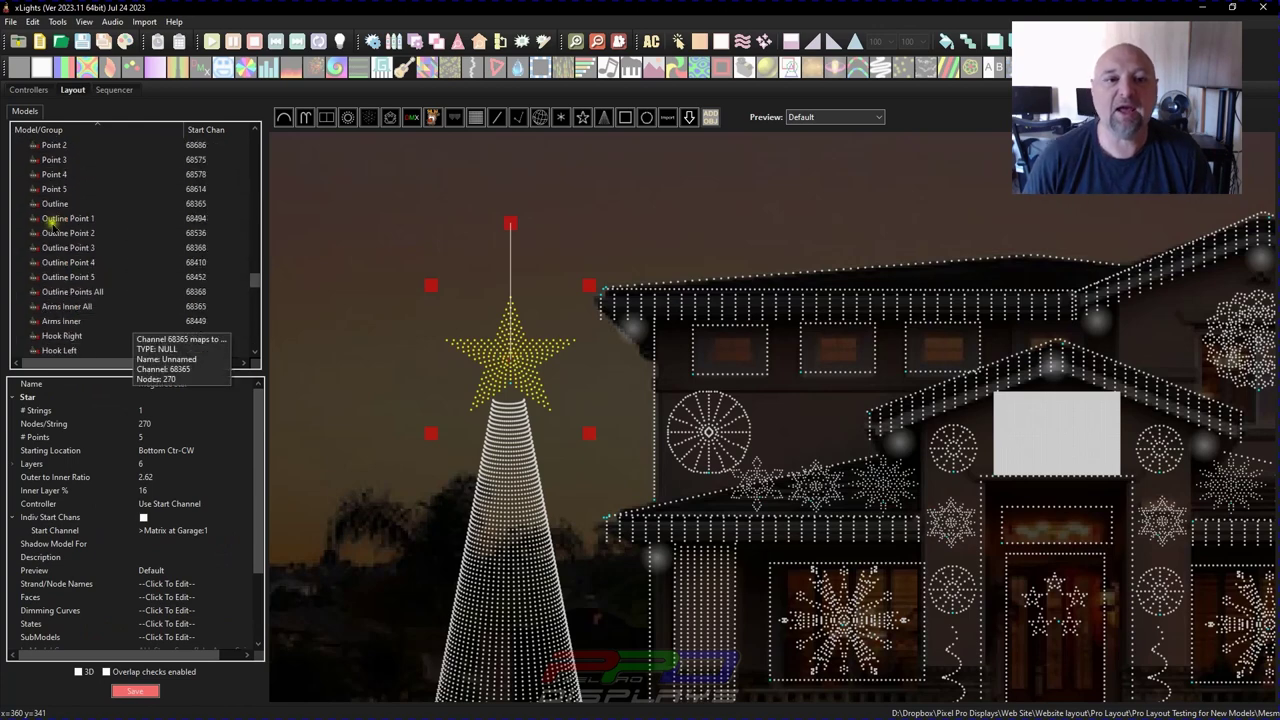
{"action": "scroll", "coordinate": [46, 310], "scroll_direction": "down", "scroll_amount": 1}
{"action": "left_click", "coordinate": [50, 321]}
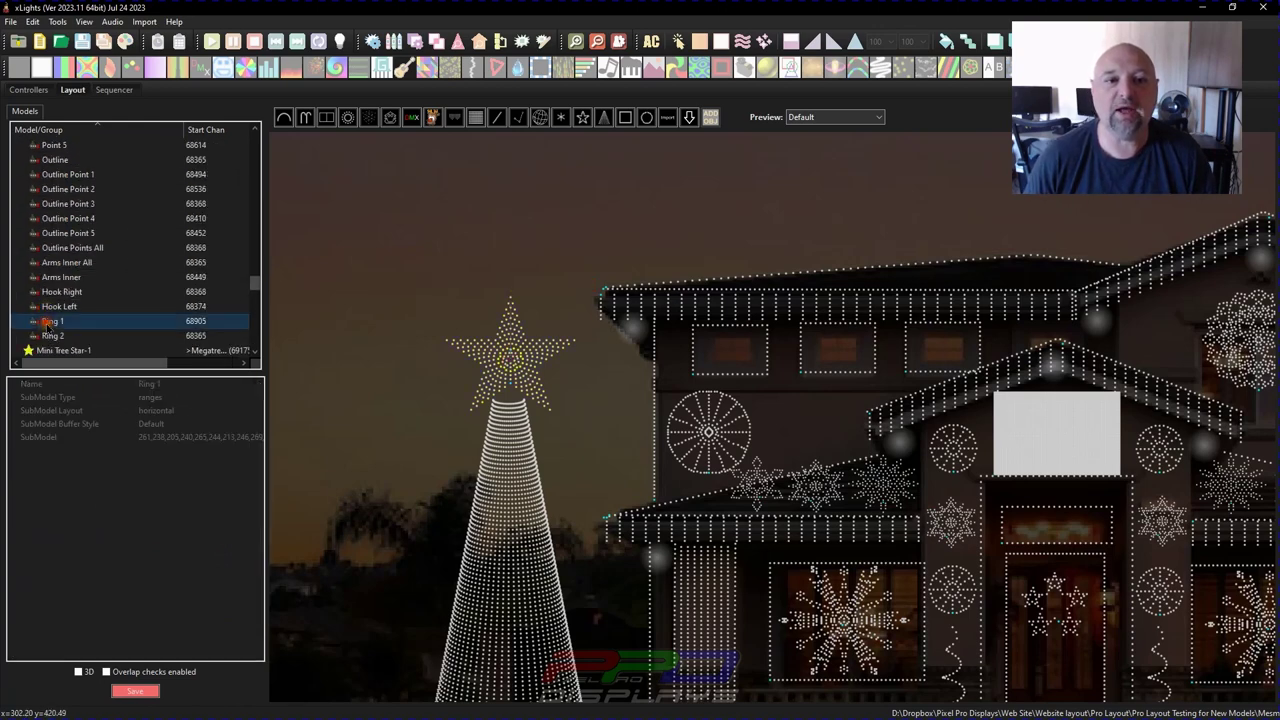
{"action": "left_click", "coordinate": [48, 336], "text": "ctrl"}
{"action": "right_click", "coordinate": [48, 337]}
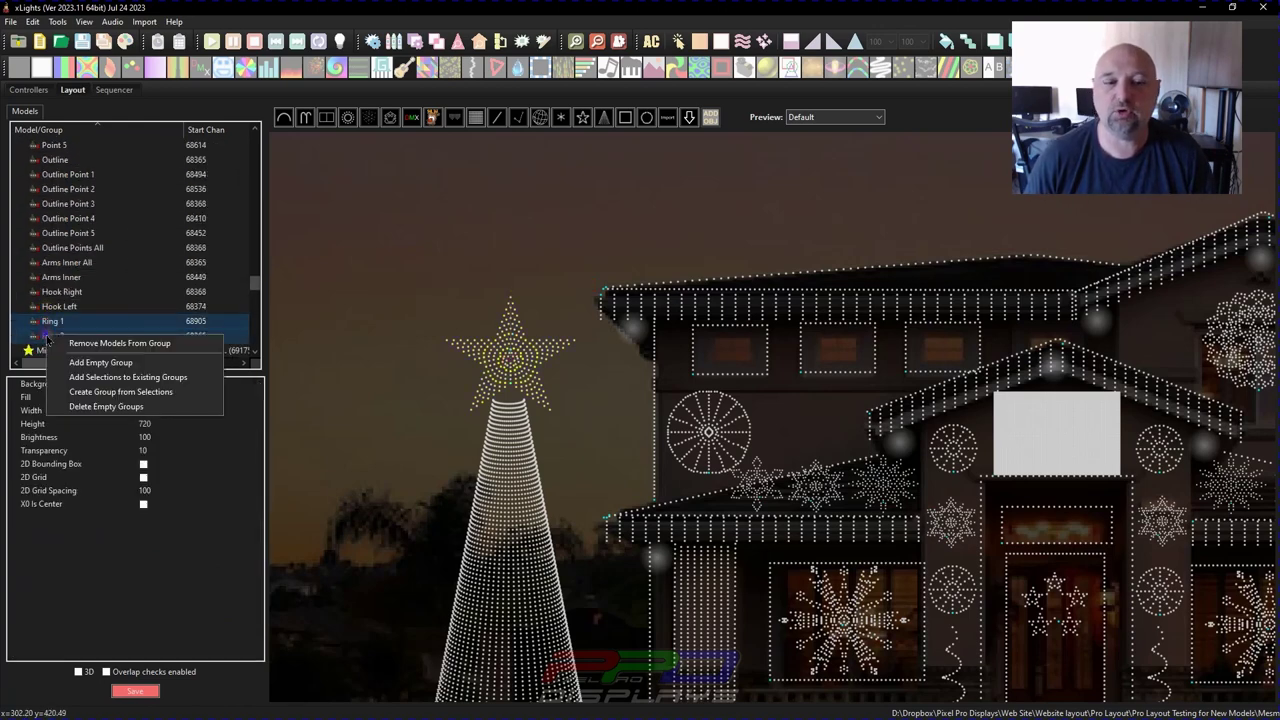
{"action": "left_click", "coordinate": [100, 379]}
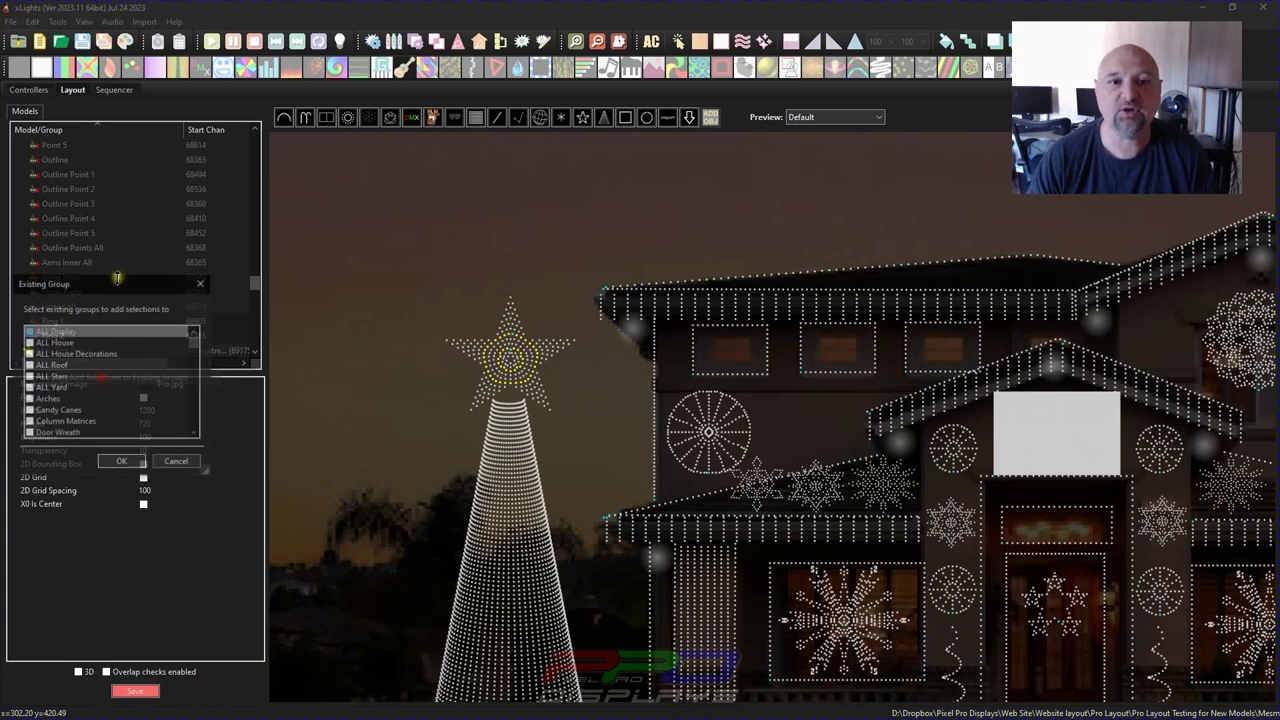
{"action": "scroll", "coordinate": [75, 367], "scroll_direction": "down", "scroll_amount": 10}
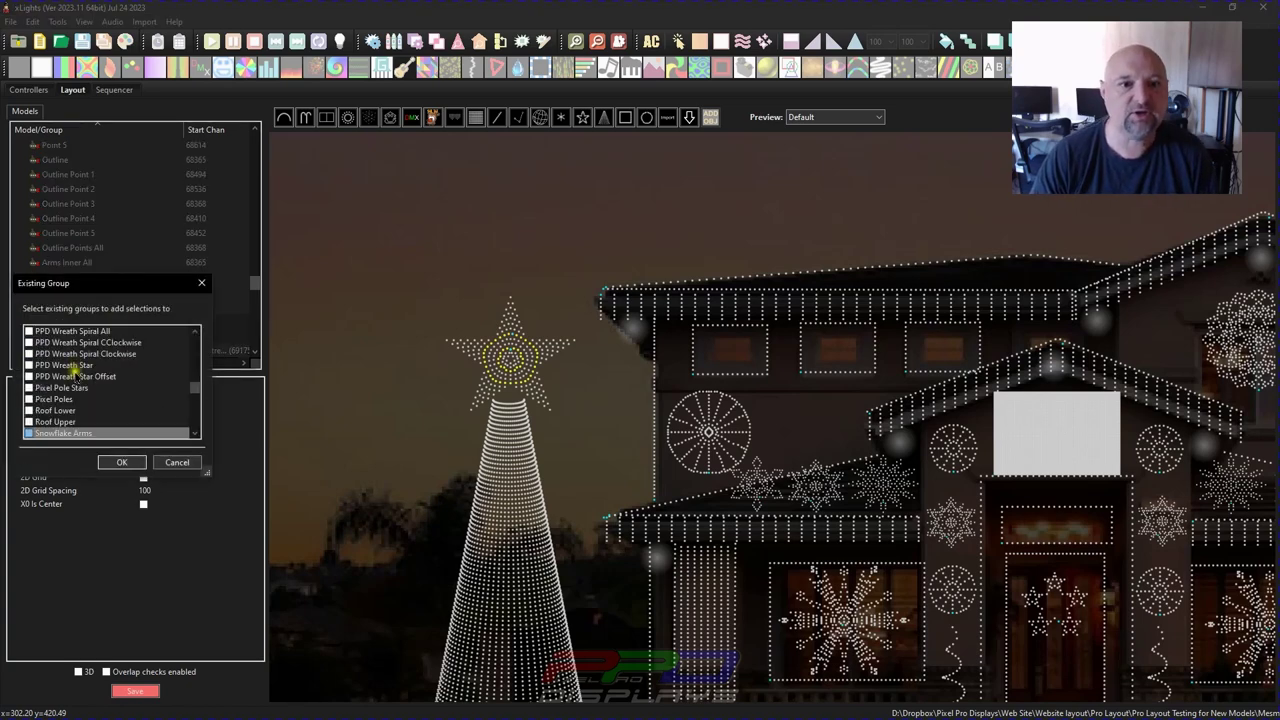
{"action": "left_click", "coordinate": [62, 342]}
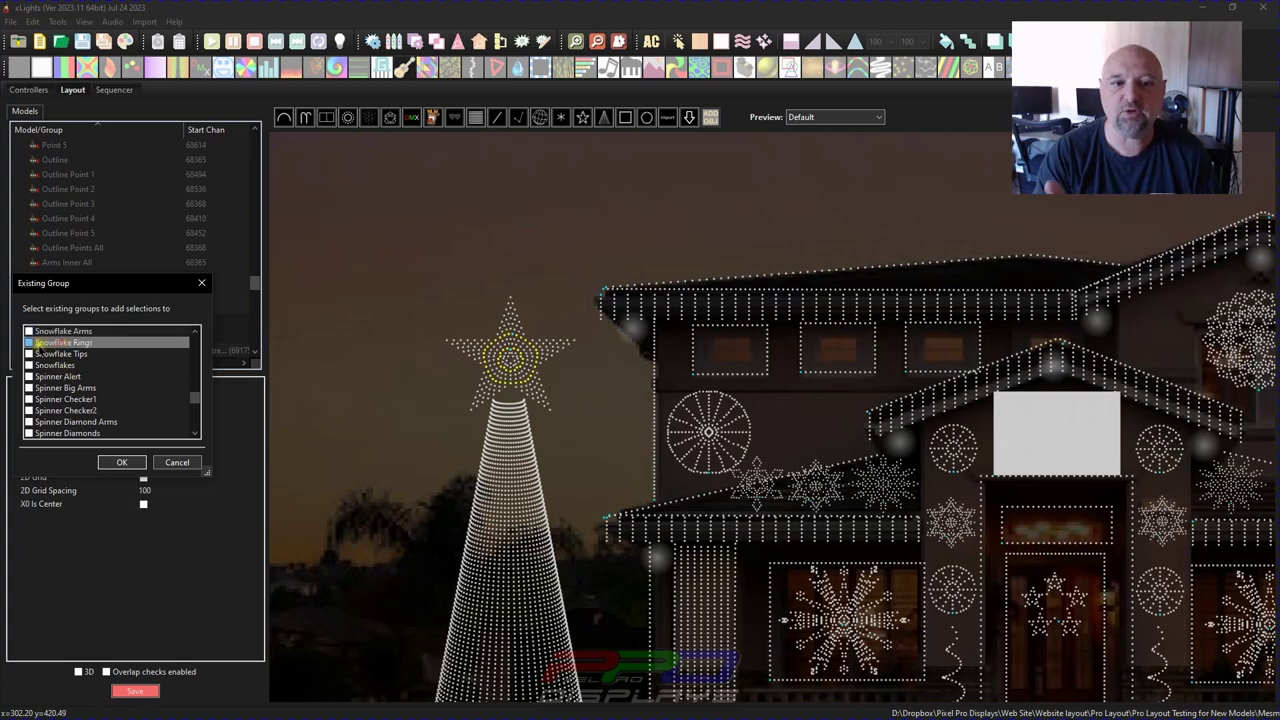
{"action": "left_click", "coordinate": [29, 342]}
{"action": "left_click", "coordinate": [121, 461]}
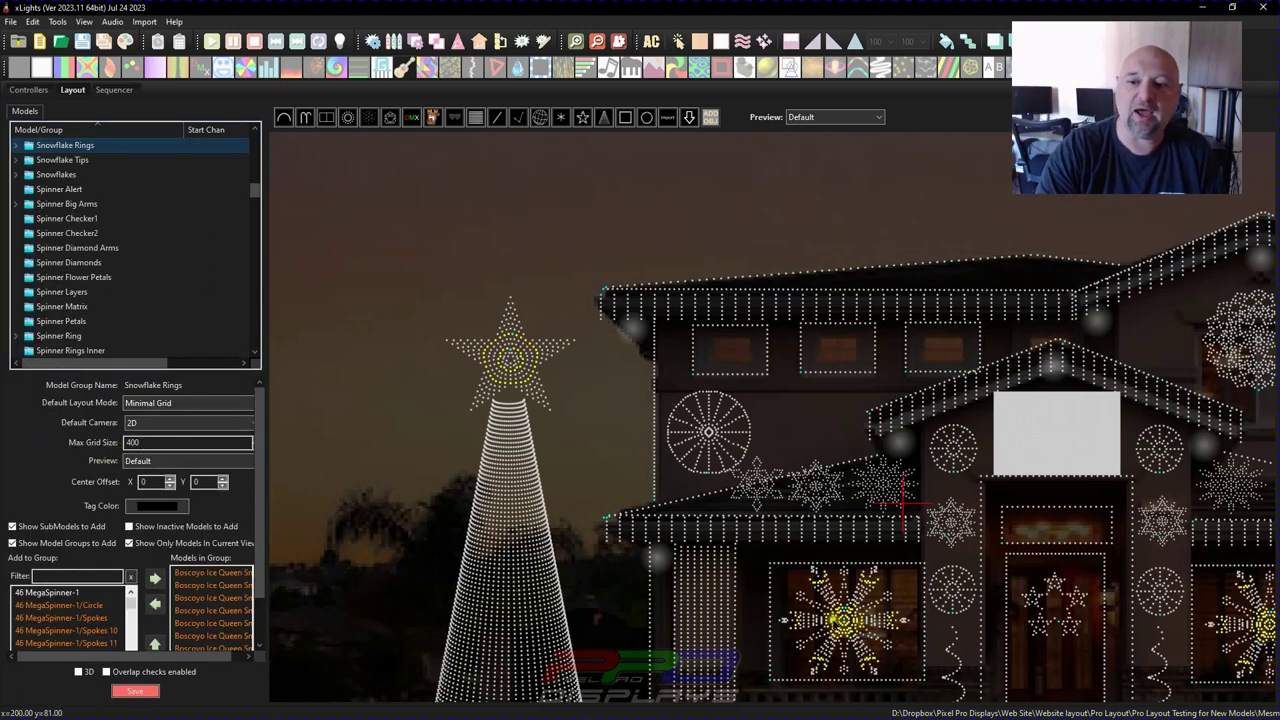
Step: Add the Megatree Star's Outline submodel to the existing Snowflake Tips group
{"action": "left_click", "coordinate": [495, 366]}
{"action": "scroll", "coordinate": [100, 300], "scroll_direction": "down", "scroll_amount": 5}
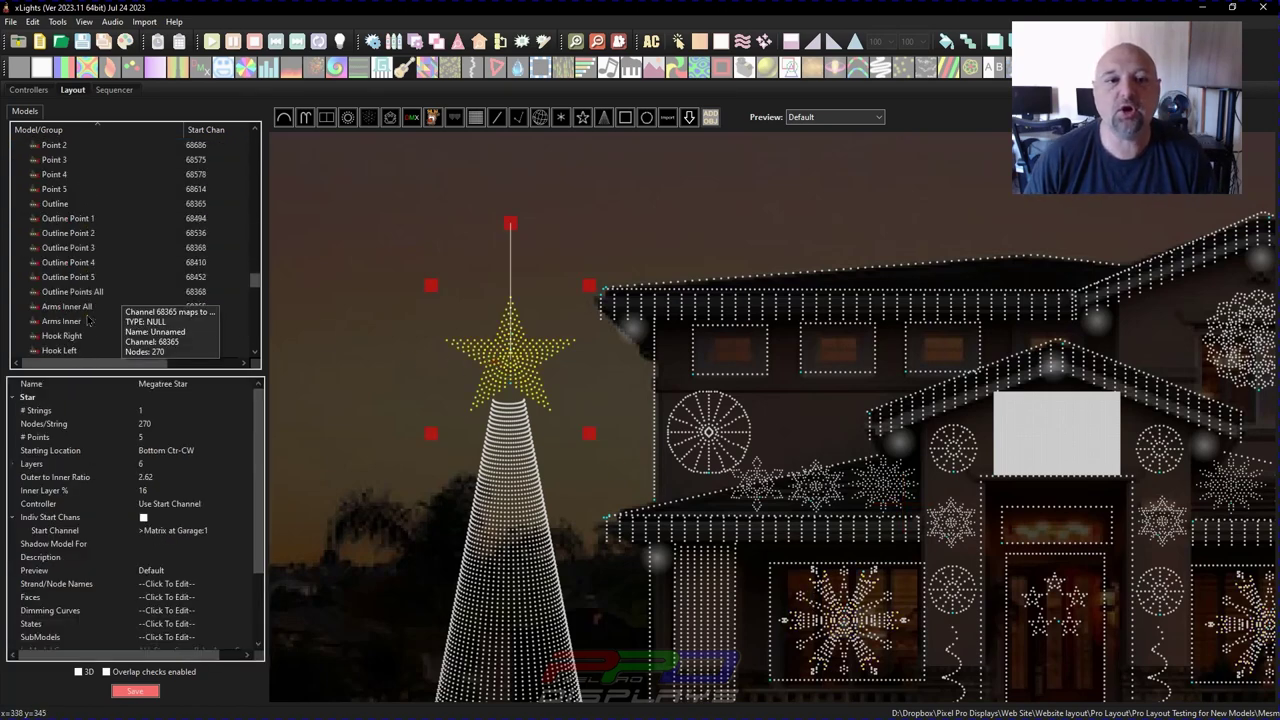
{"action": "left_click", "coordinate": [60, 206]}
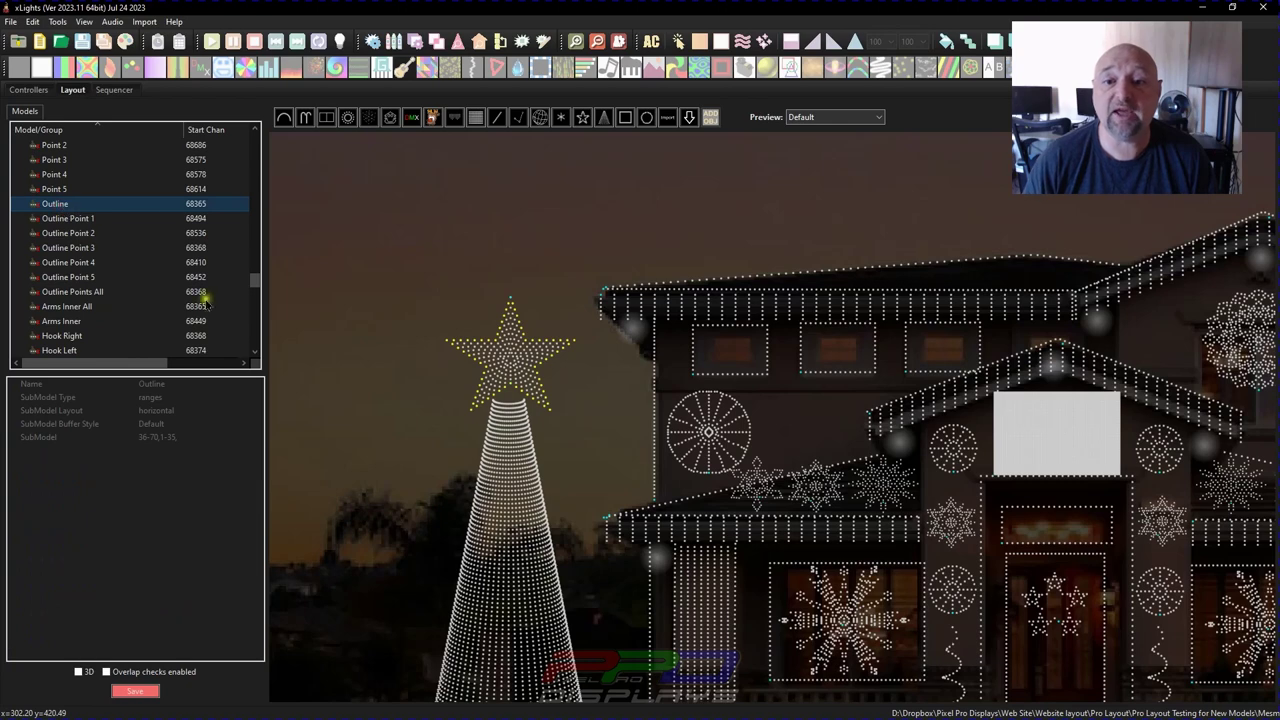
{"action": "right_click", "coordinate": [82, 208]}
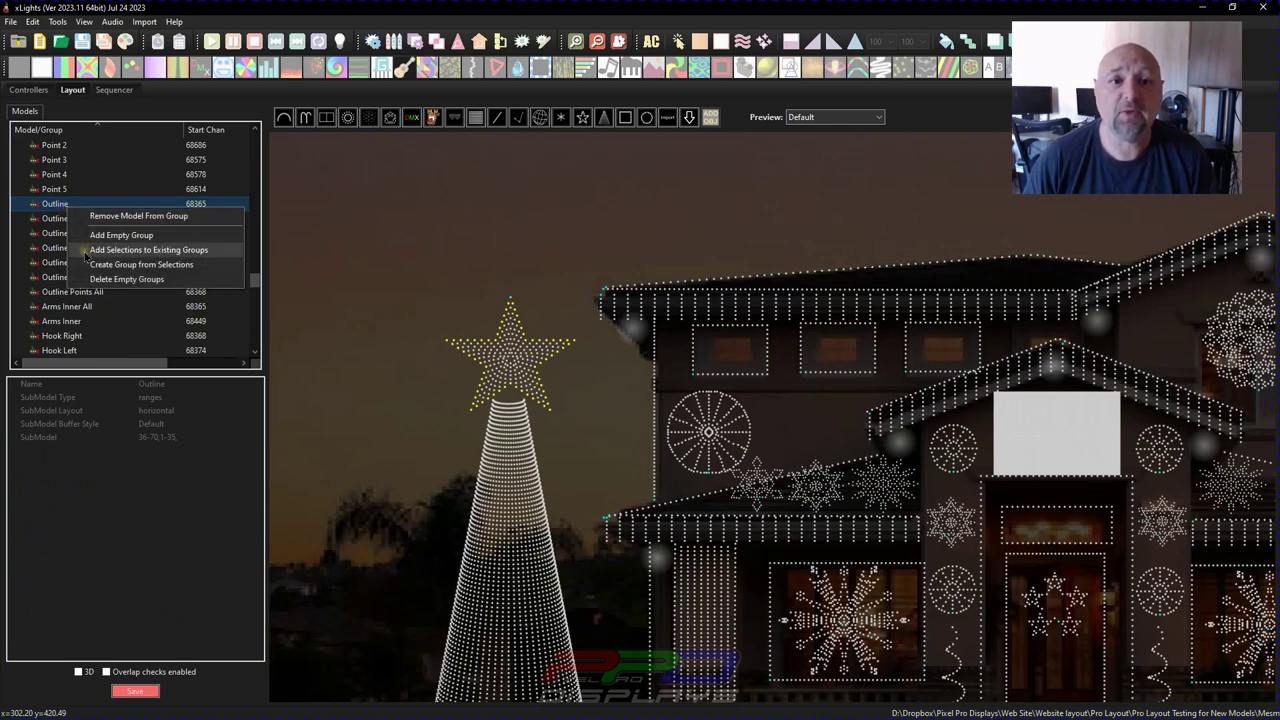
{"action": "left_click", "coordinate": [91, 251]}
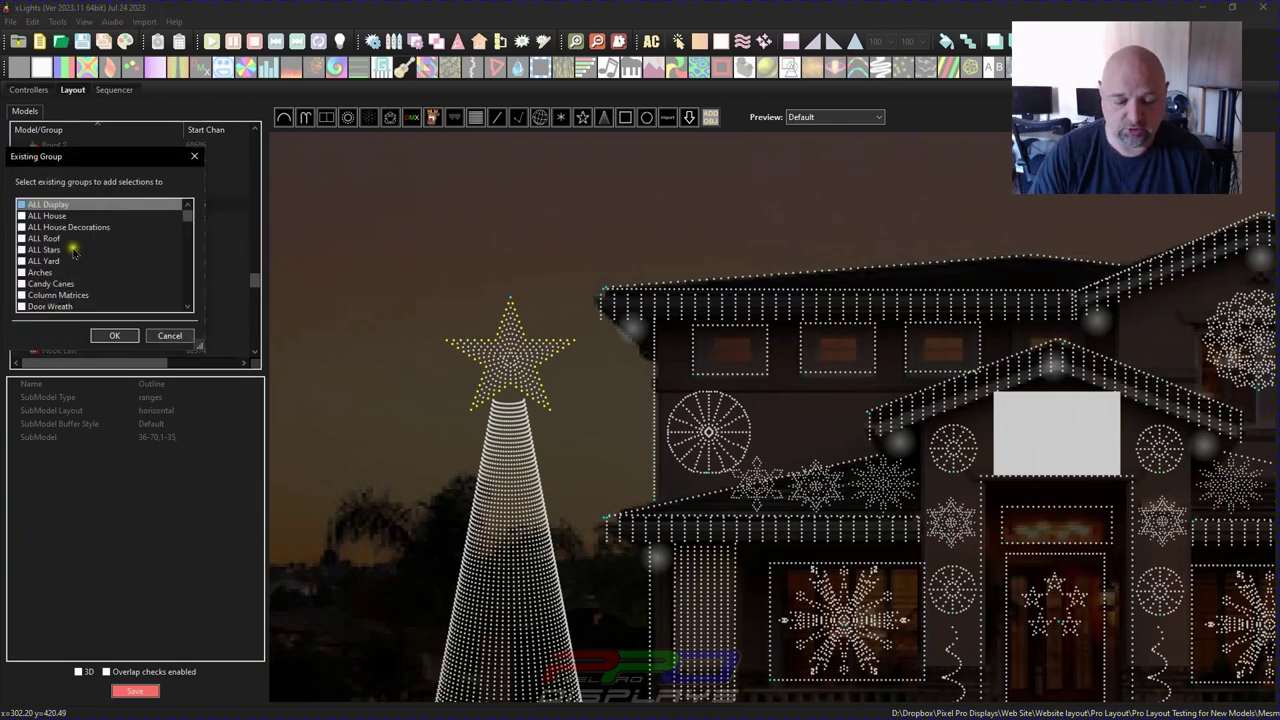
{"action": "key", "text": "s"}
{"action": "scroll", "coordinate": [40, 290], "scroll_direction": "down", "scroll_amount": 1}
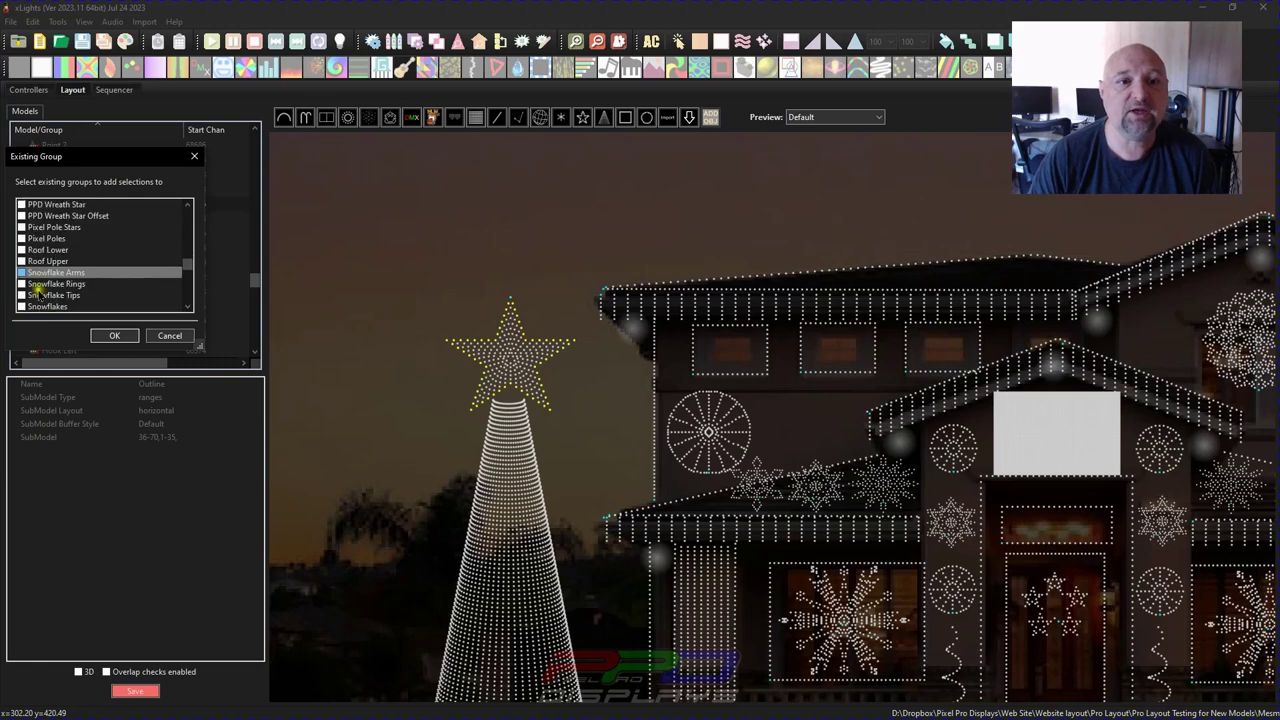
{"action": "left_click", "coordinate": [22, 295]}
{"action": "left_click", "coordinate": [114, 335]}
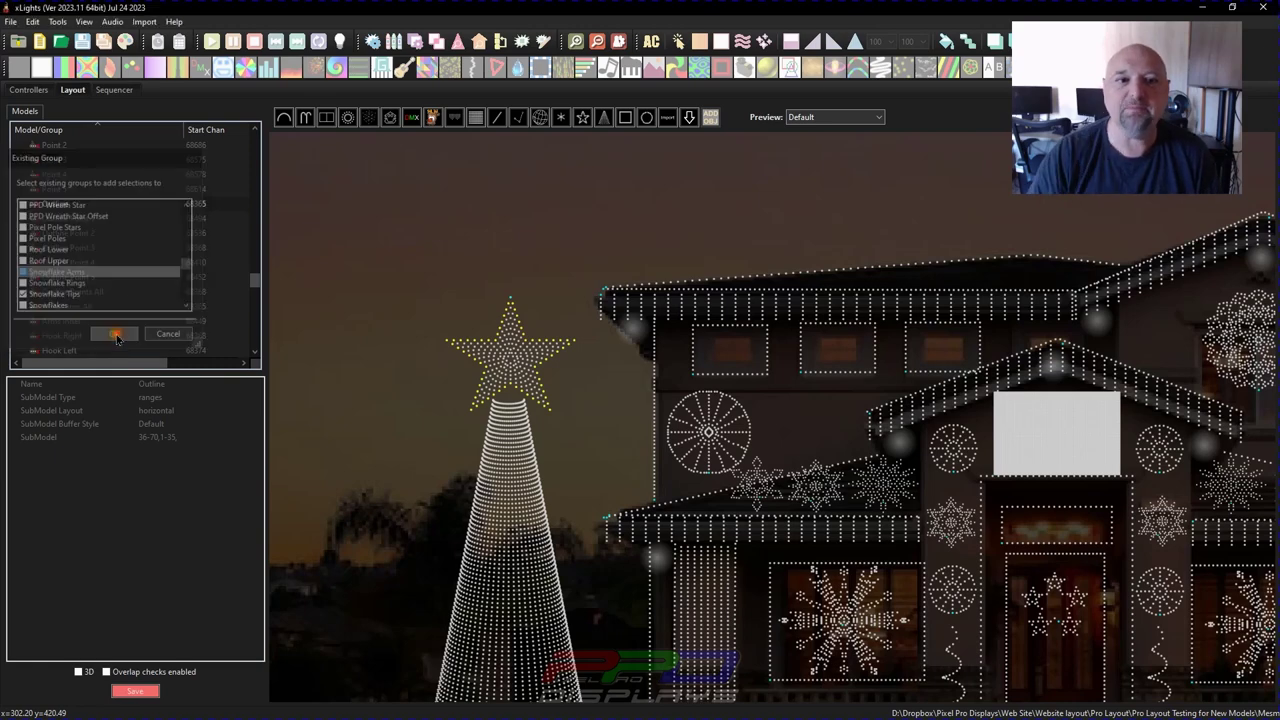
Step: Add the Megatree Star's Hook Left submodel to the existing PPD Wreath Spiral CClockwise group
{"action": "scroll", "coordinate": [72, 222], "scroll_direction": "down", "scroll_amount": 3}
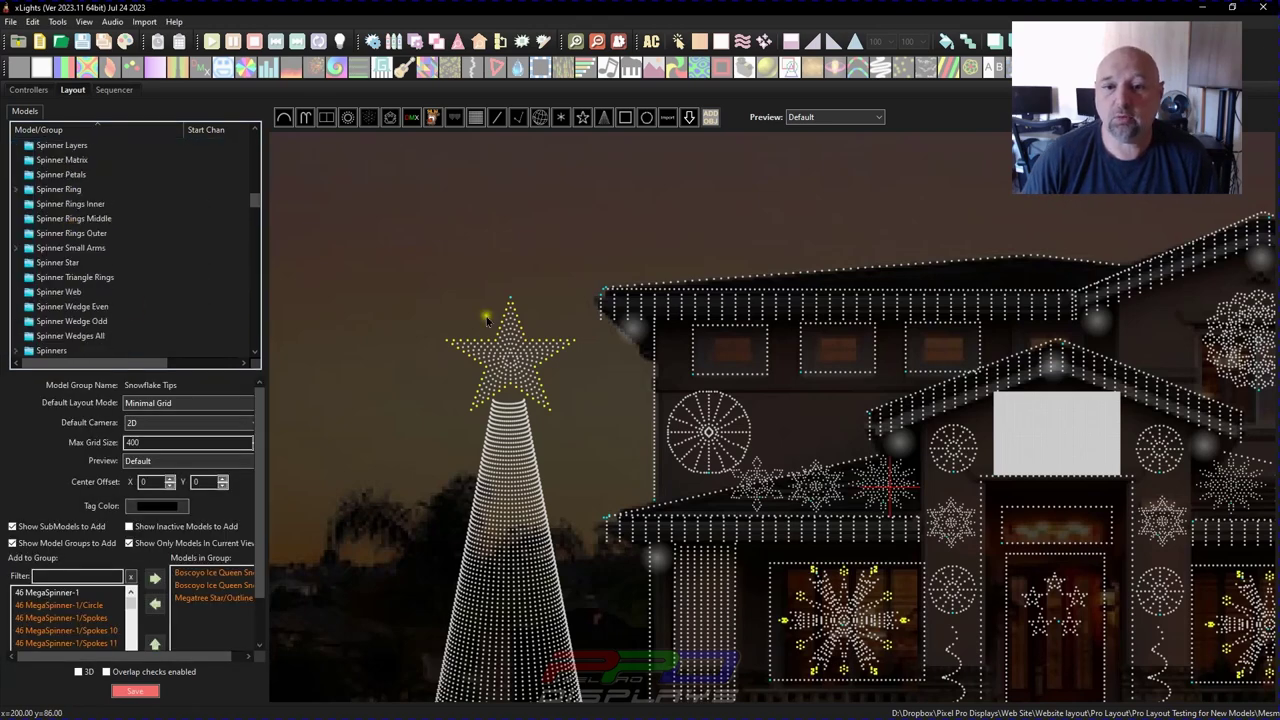
{"action": "left_click", "coordinate": [500, 348]}
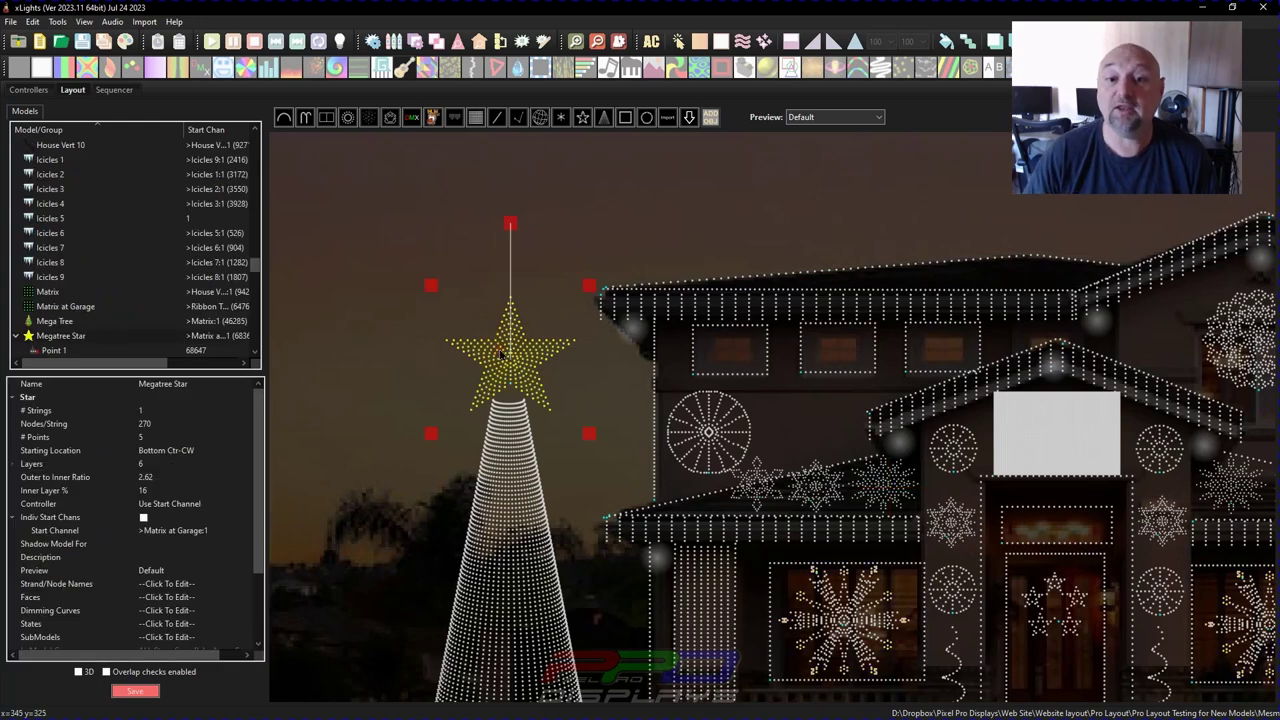
{"action": "mouse_move", "coordinate": [58, 343]}
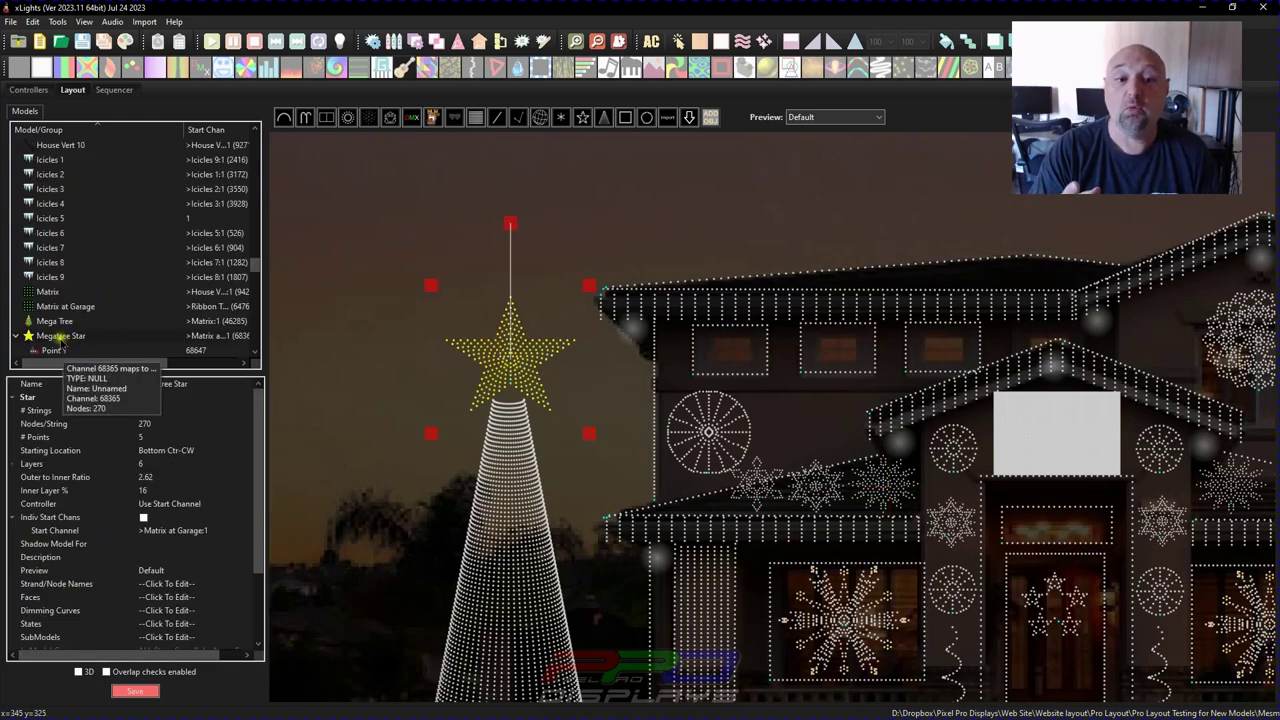
{"action": "scroll", "coordinate": [52, 340], "scroll_direction": "down", "scroll_amount": 3}
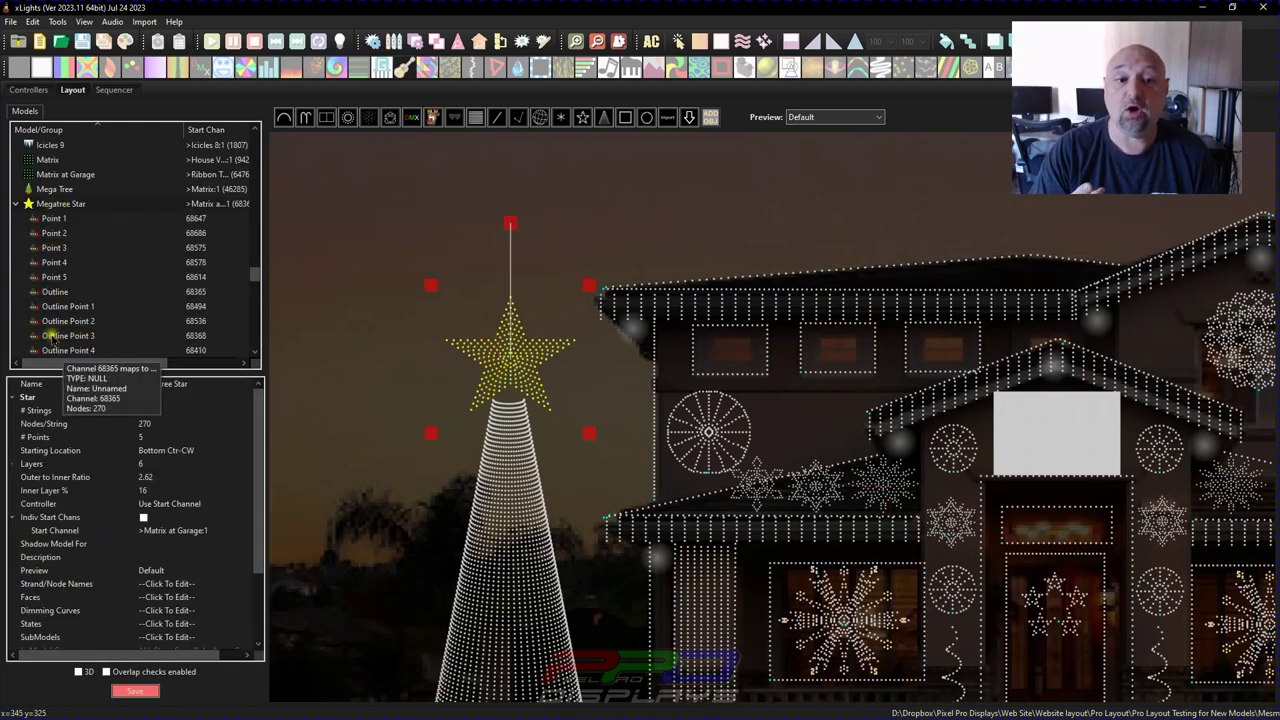
{"action": "scroll", "coordinate": [78, 307], "scroll_direction": "down", "scroll_amount": 2}
{"action": "scroll", "coordinate": [78, 307], "scroll_direction": "down", "scroll_amount": 1}
{"action": "right_click", "coordinate": [102, 310]}
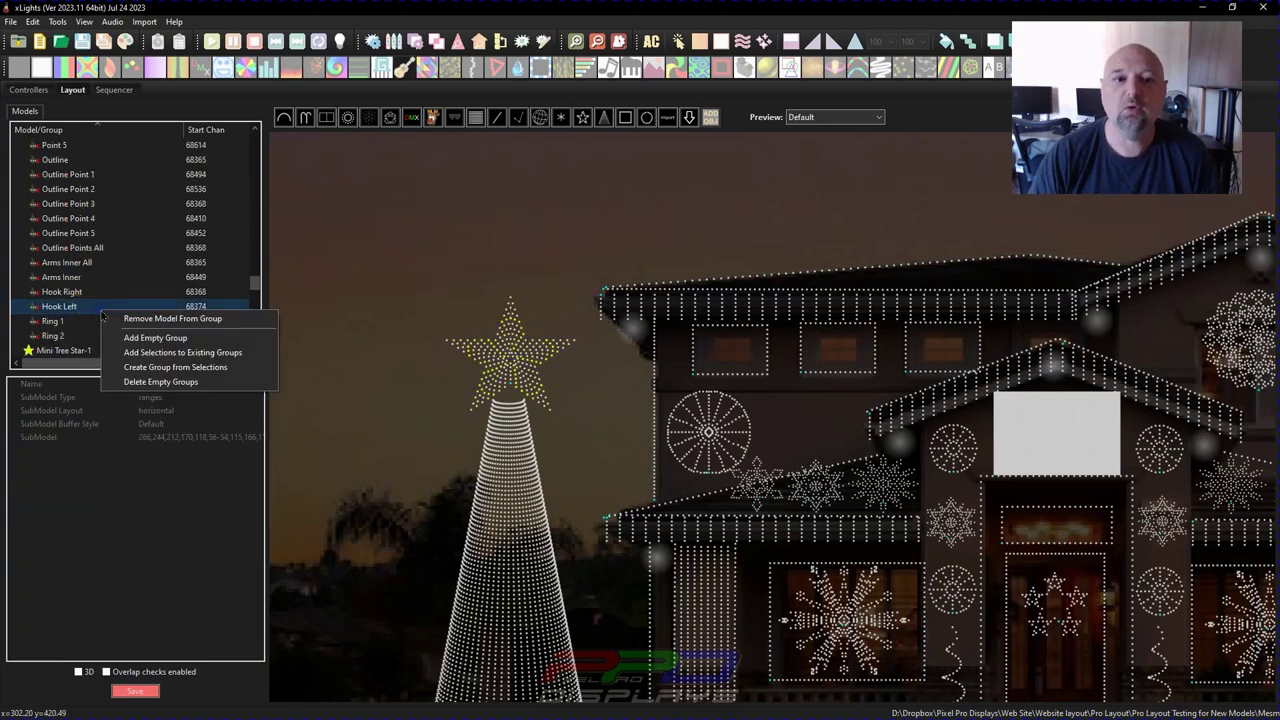
{"action": "left_click", "coordinate": [140, 356]}
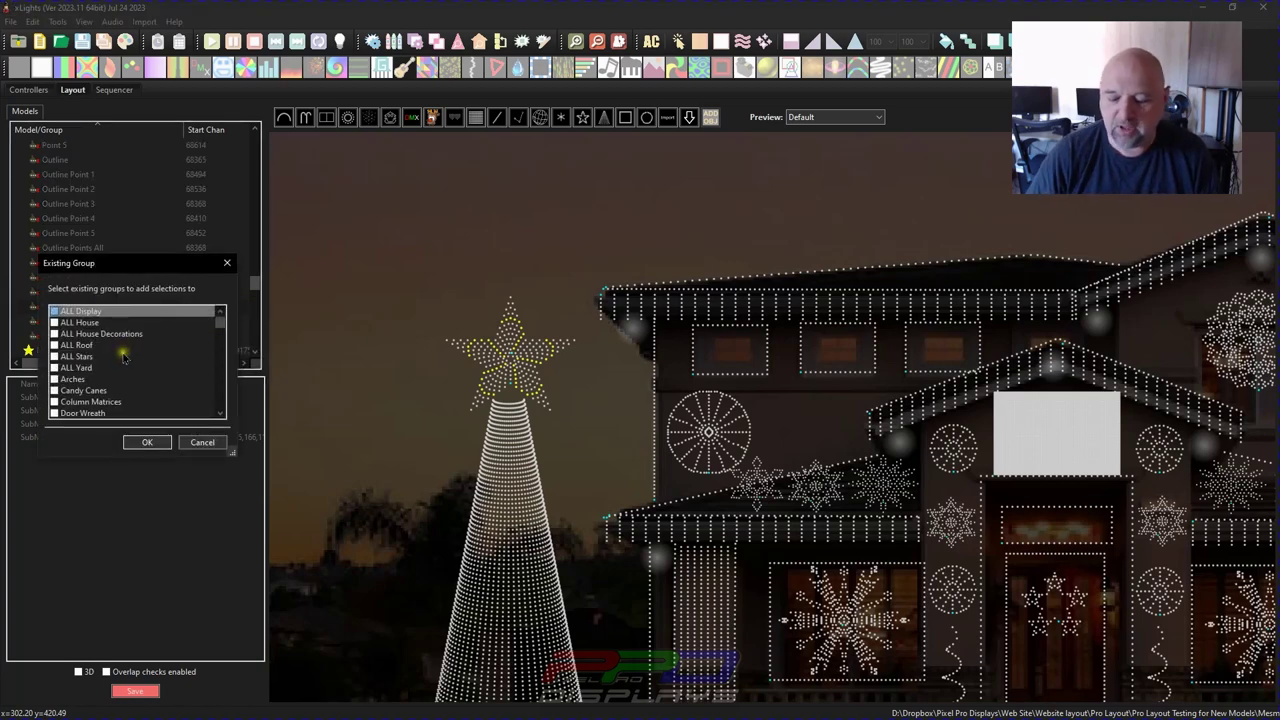
{"action": "key", "text": "Page_Down"}
{"action": "key", "text": "Page_Down"}
{"action": "key", "text": "Page_Down"}
{"action": "key", "text": "Page_Down"}
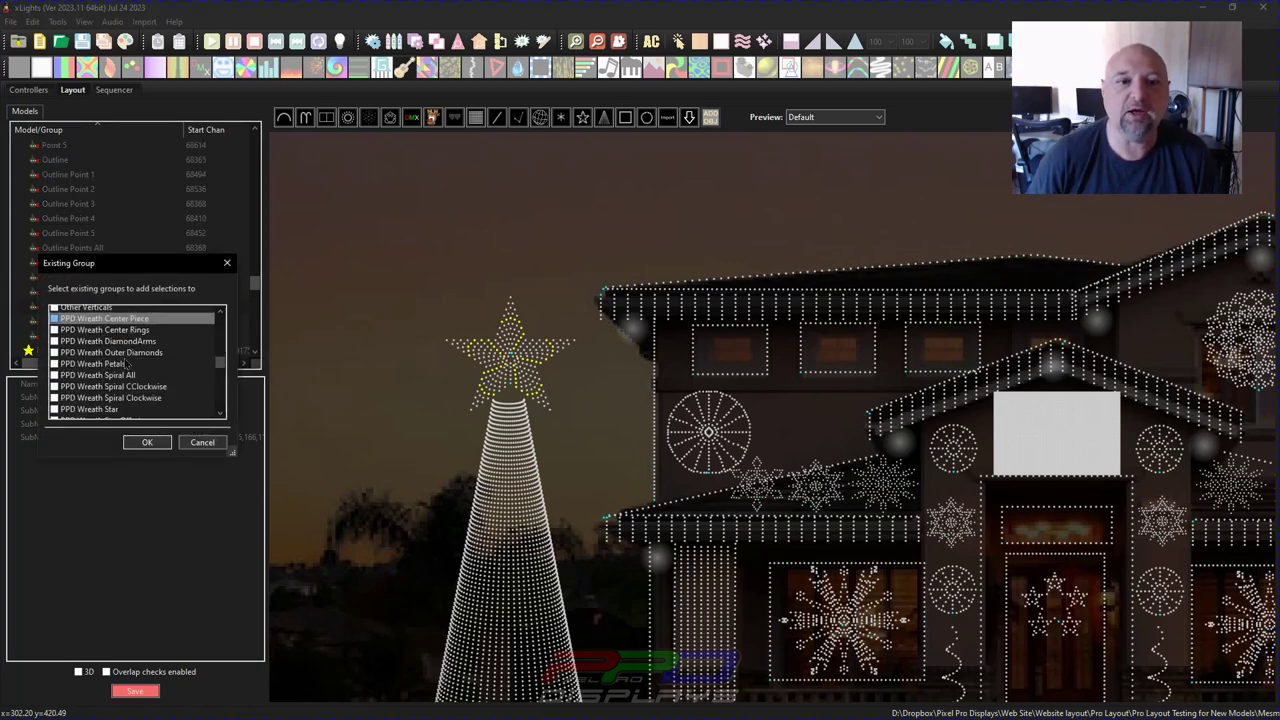
{"action": "left_click", "coordinate": [55, 386]}
{"action": "left_click", "coordinate": [140, 446]}
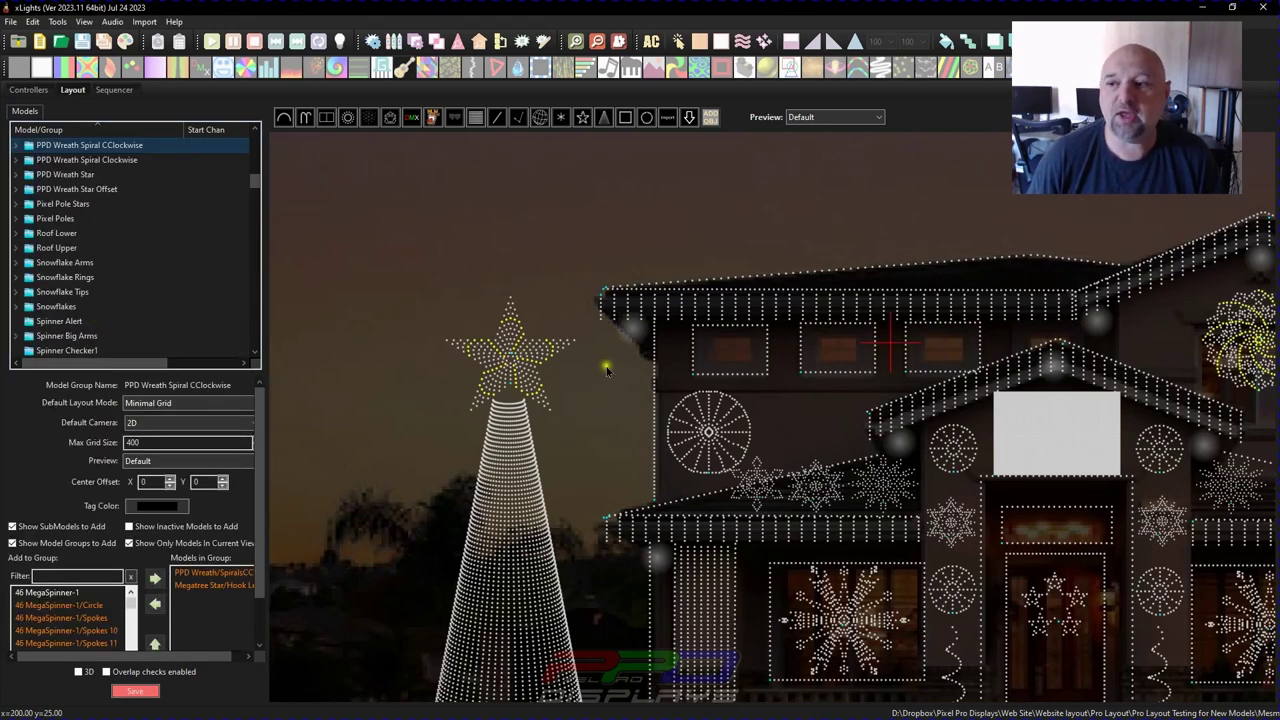
Step: Add the Megatree Star's Hook Right submodel to the existing PPD Wreath Spiral Clockwise group
{"action": "scroll", "coordinate": [916, 372], "scroll_direction": "right", "scroll_amount": 2}
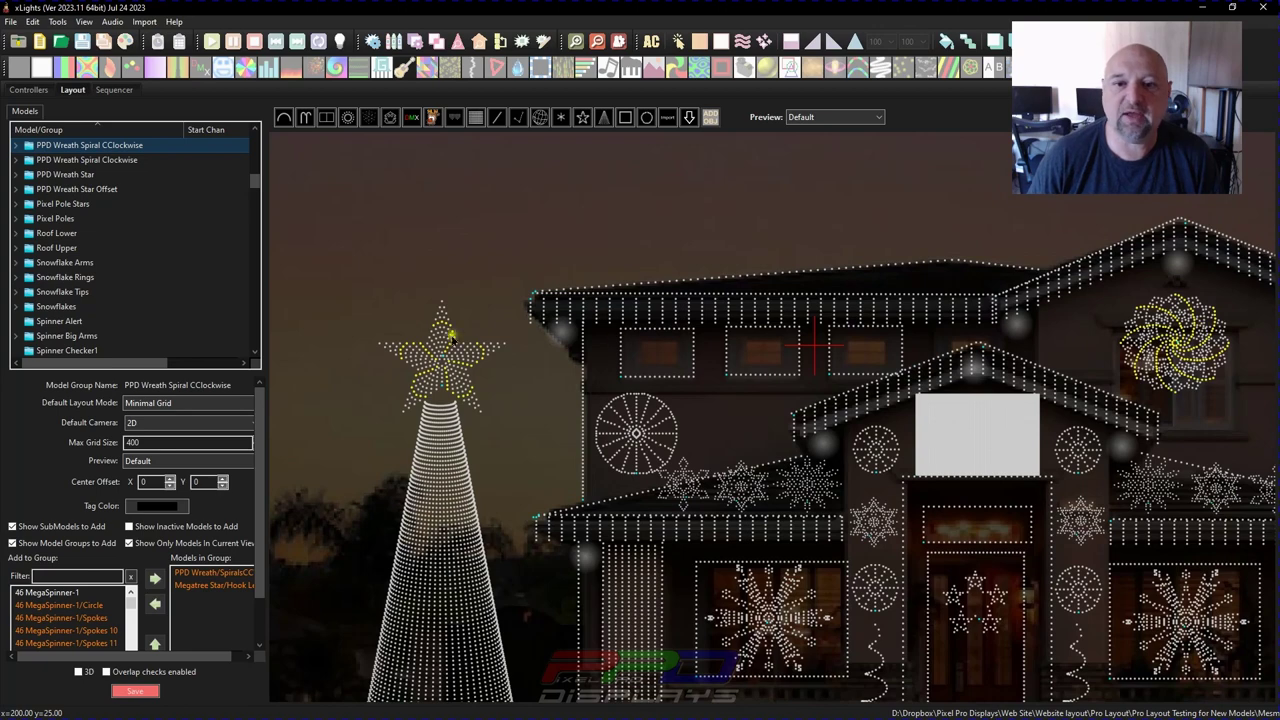
{"action": "left_click", "coordinate": [457, 357]}
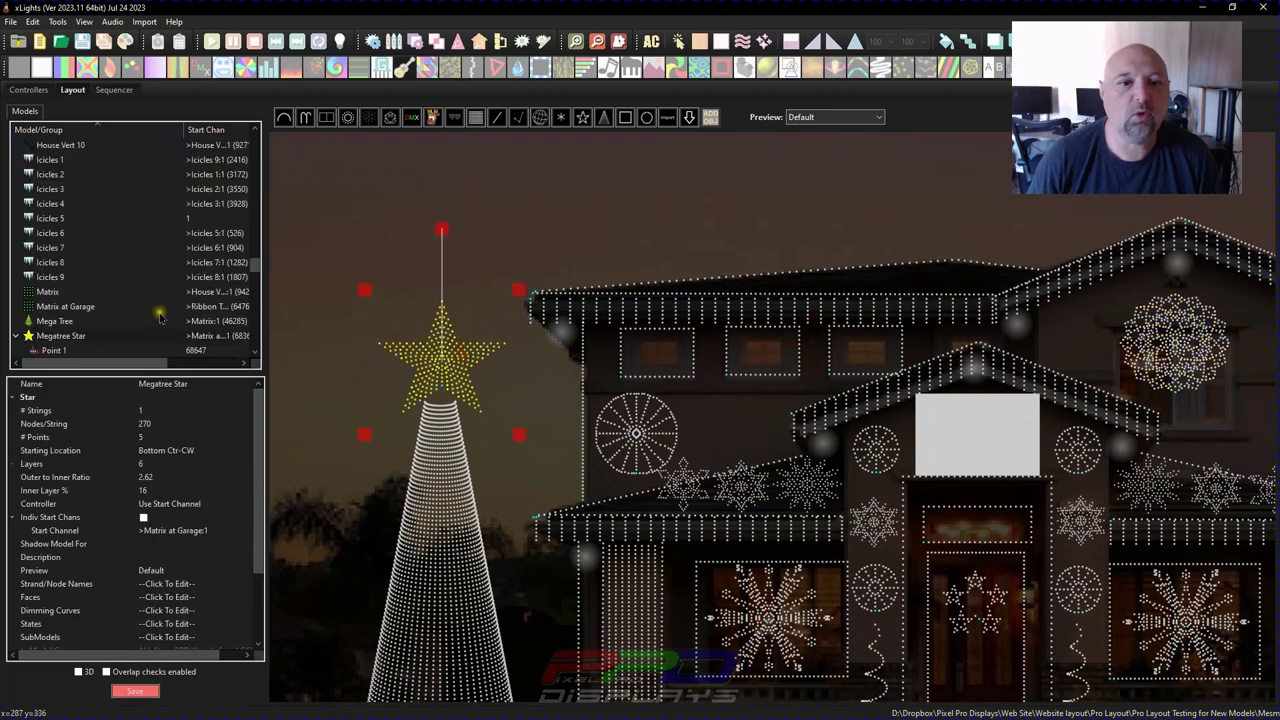
{"action": "scroll", "coordinate": [160, 316], "scroll_direction": "down", "scroll_amount": 6}
{"action": "scroll", "coordinate": [86, 263], "scroll_direction": "up", "scroll_amount": 1}
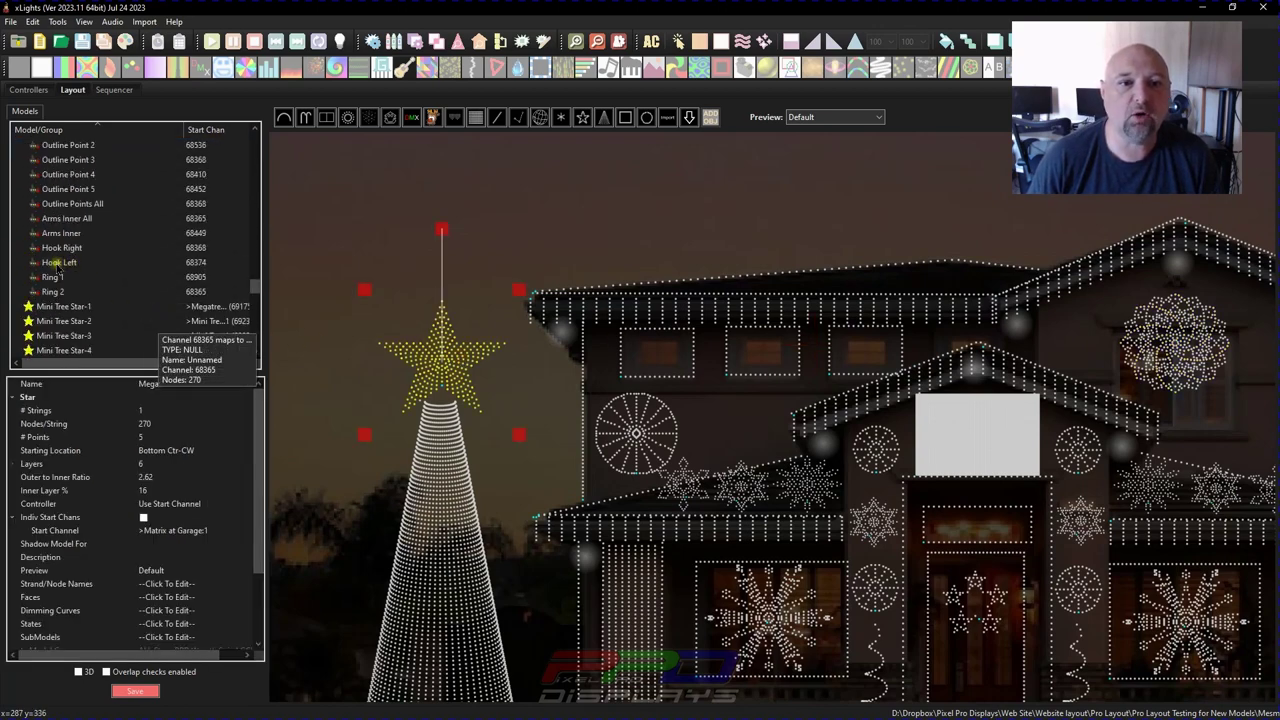
{"action": "left_click", "coordinate": [60, 248]}
{"action": "right_click", "coordinate": [68, 250]}
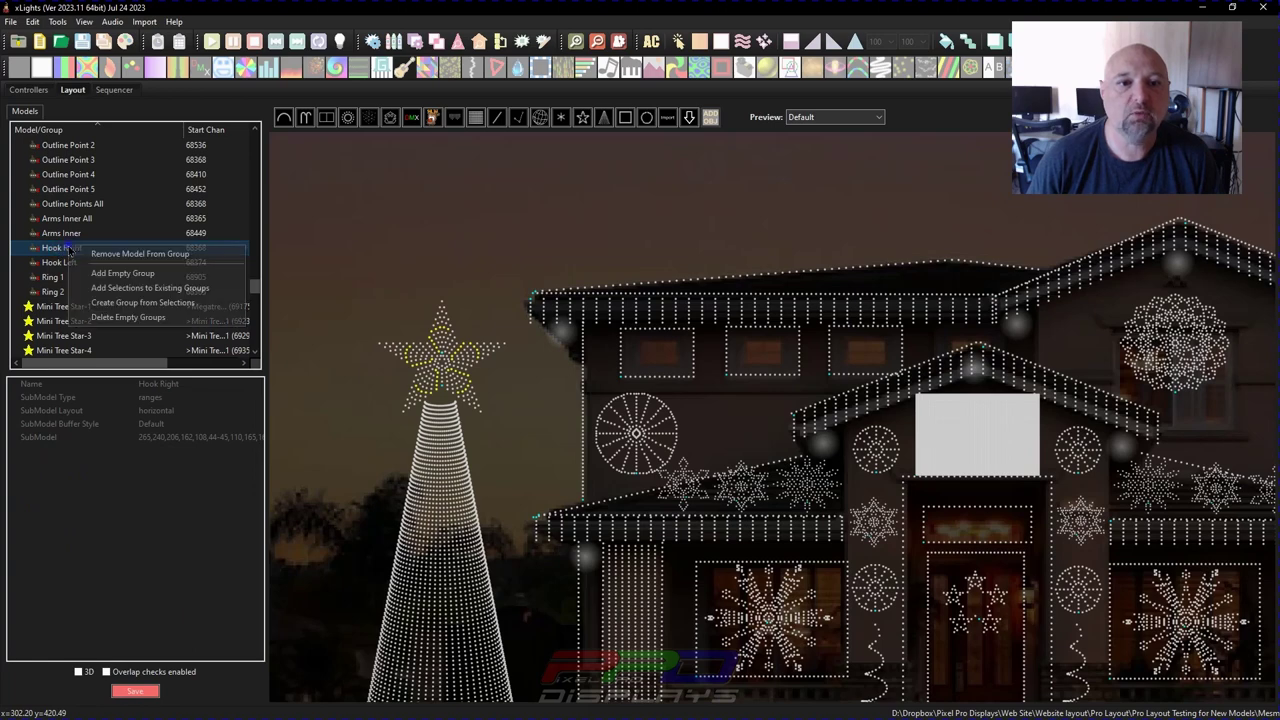
{"action": "left_click", "coordinate": [90, 287]}
{"action": "scroll", "coordinate": [45, 305], "scroll_direction": "down", "scroll_amount": 15}
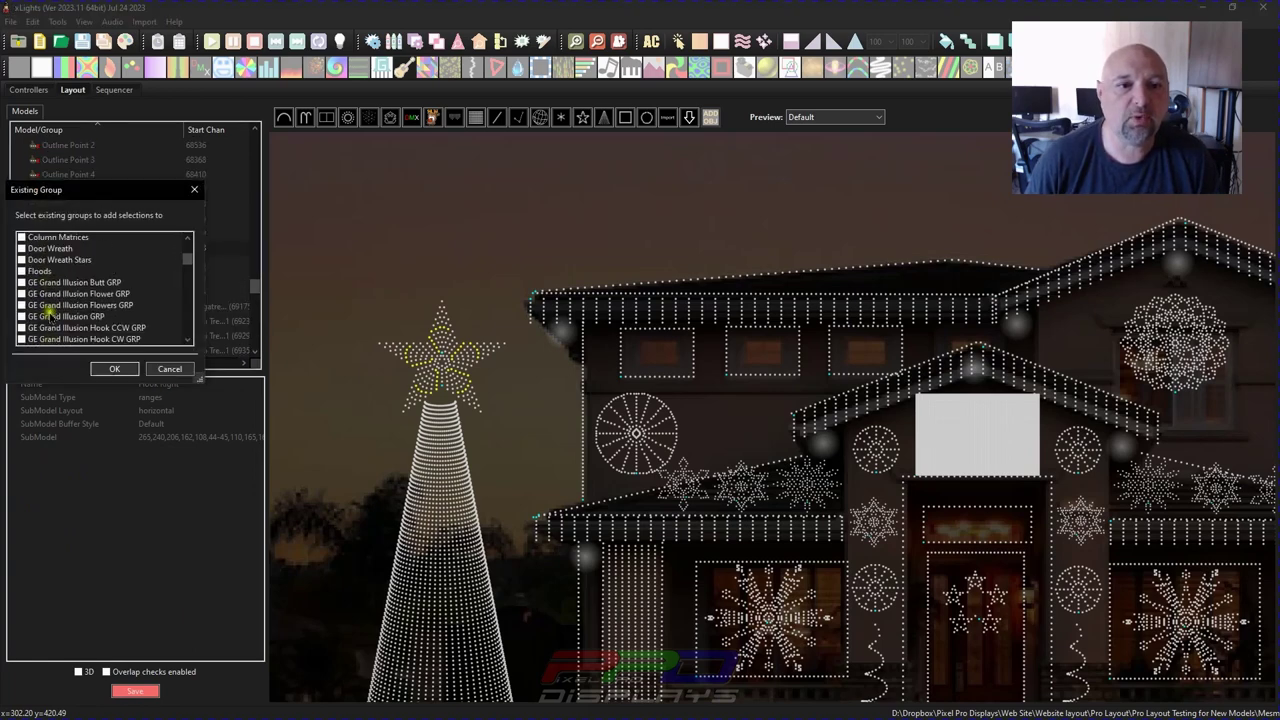
{"action": "left_click", "coordinate": [60, 294]}
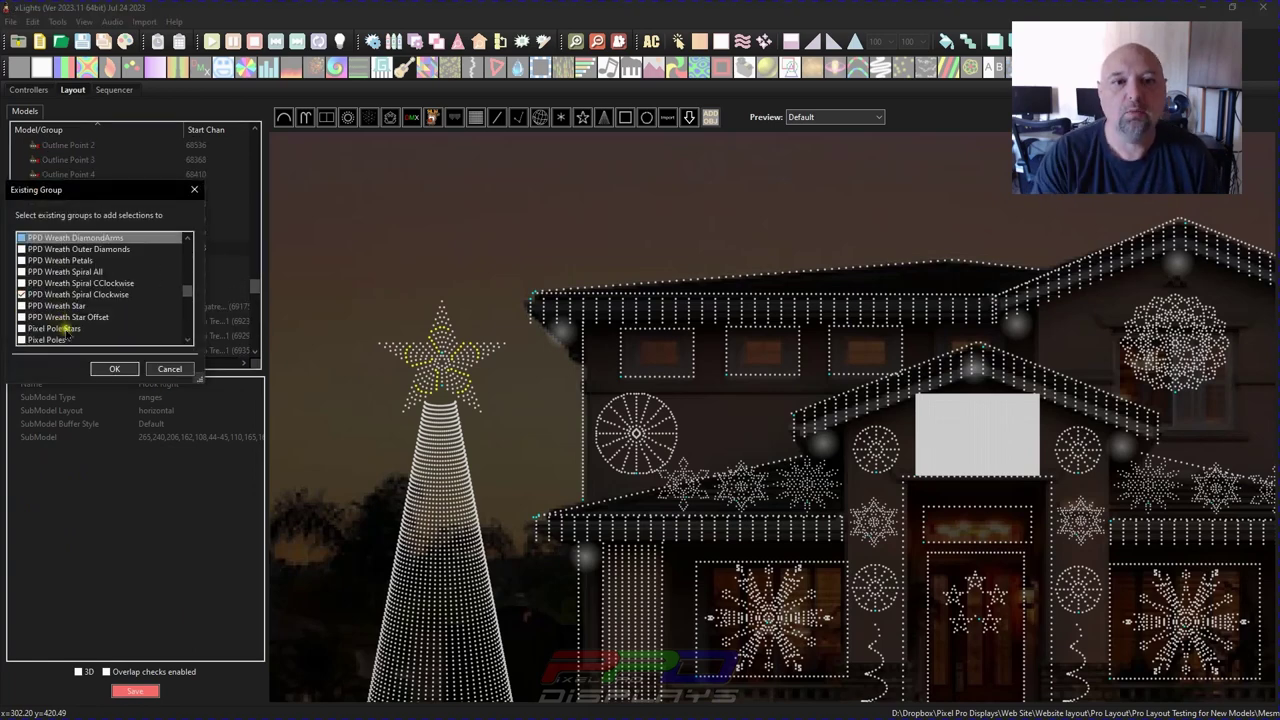
{"action": "left_click", "coordinate": [108, 369]}
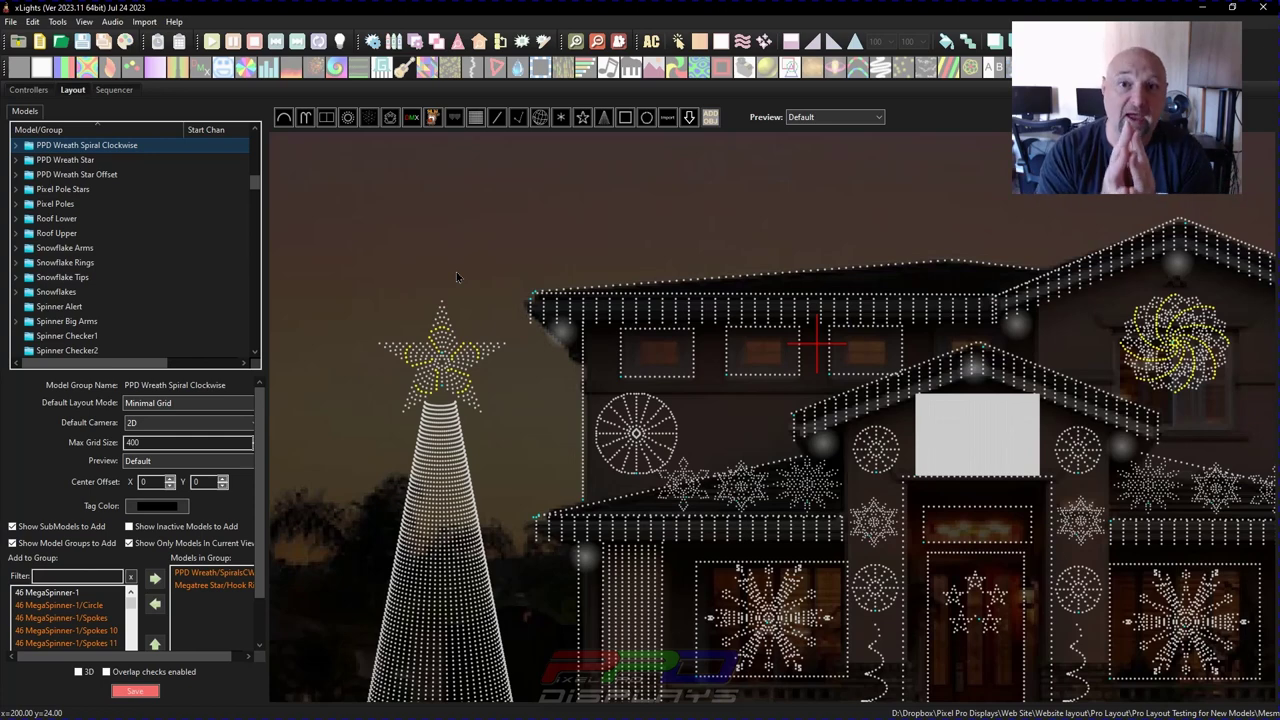
Step: Create a new musical sequence using the audio file Hark the Herald Angels Sing (DDG_Remix)
{"action": "left_click", "coordinate": [39, 42]}
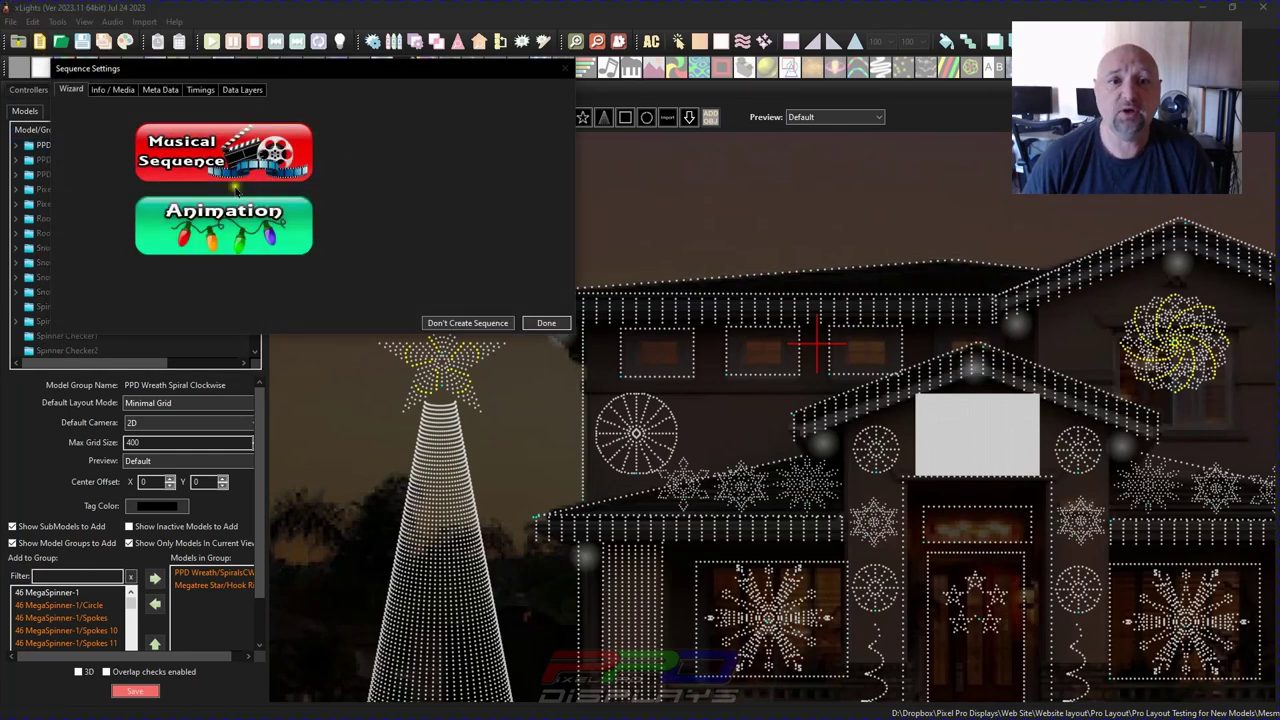
{"action": "left_click", "coordinate": [224, 152]}
{"action": "type", "text": "hap"}
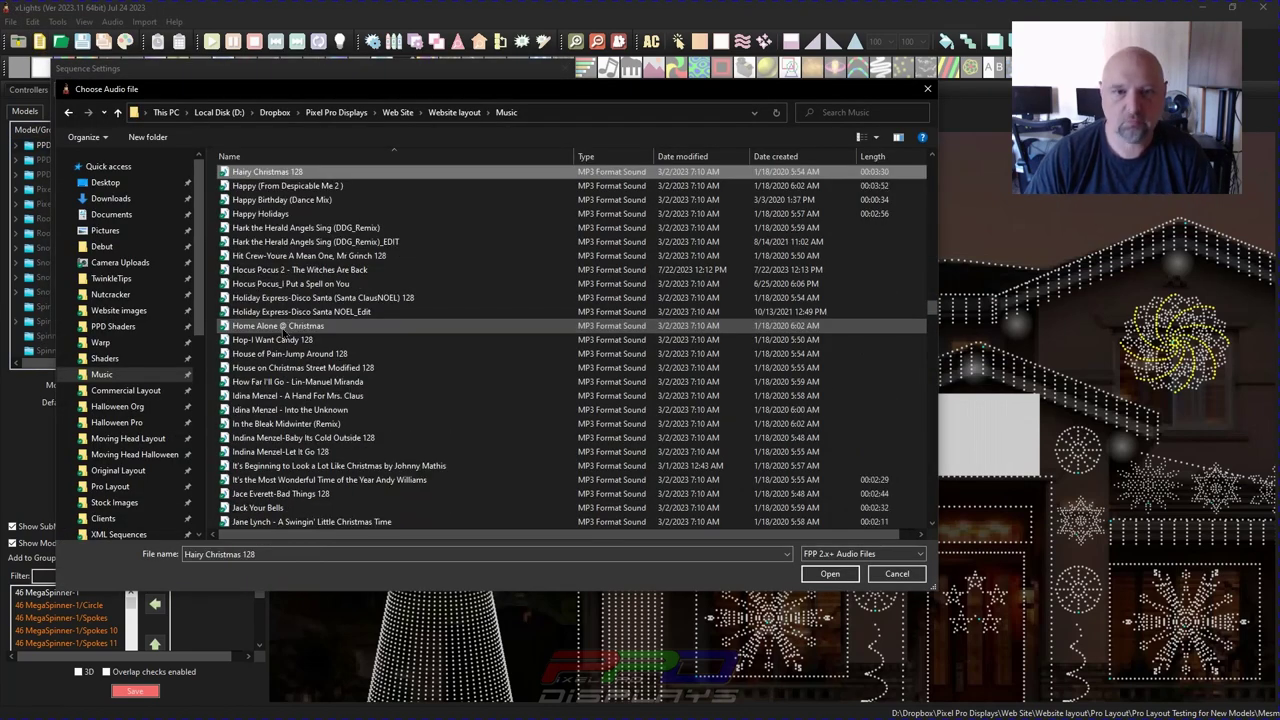
{"action": "type", "text": "hark"}
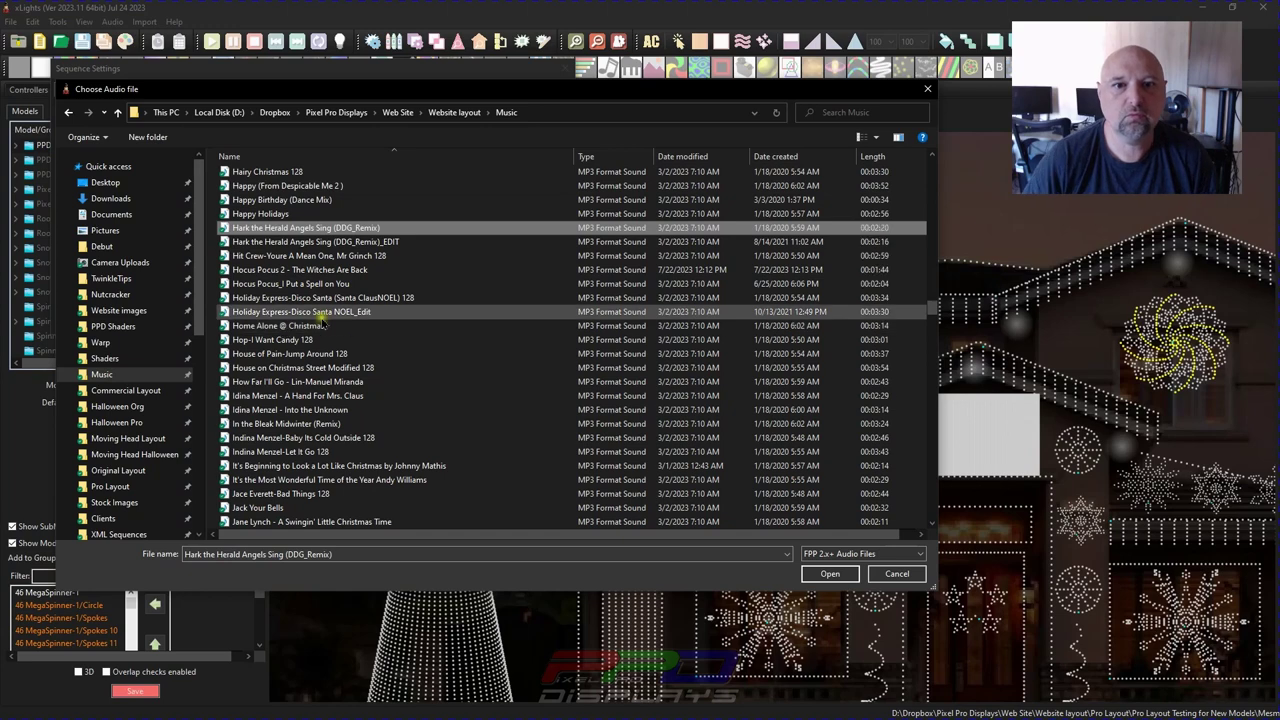
{"action": "double_click", "coordinate": [255, 229]}
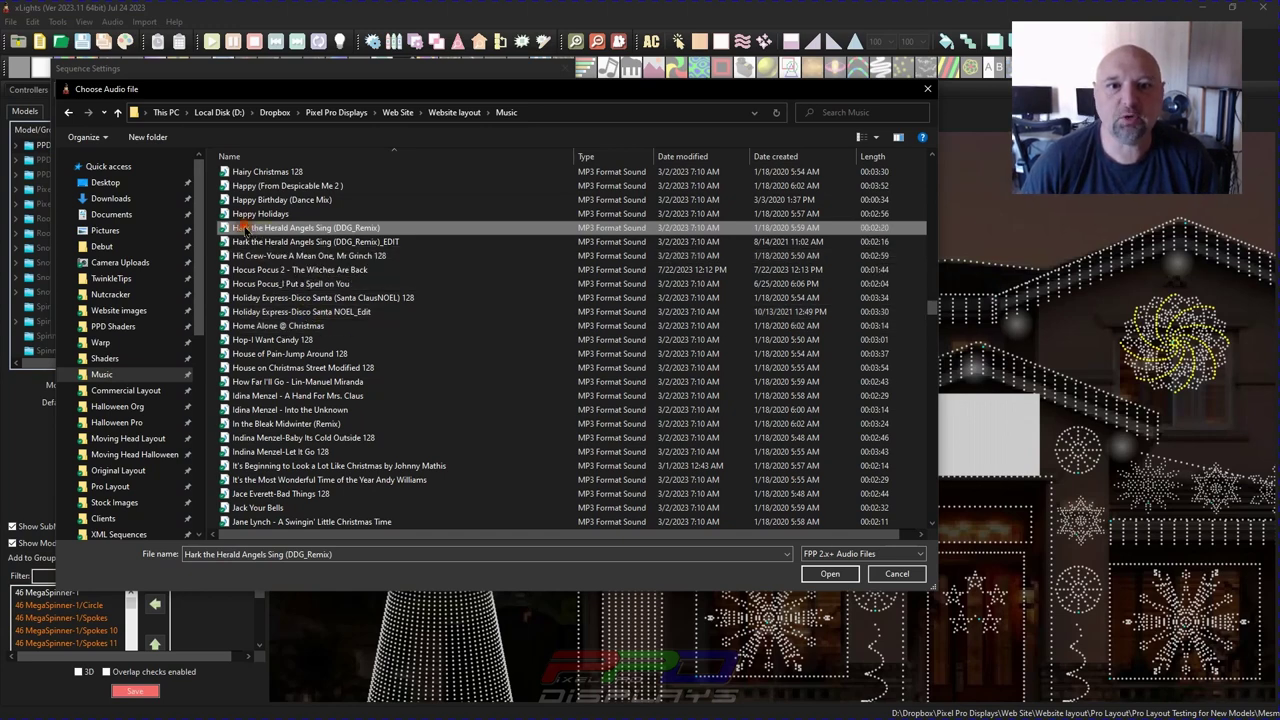
{"action": "left_click", "coordinate": [188, 172]}
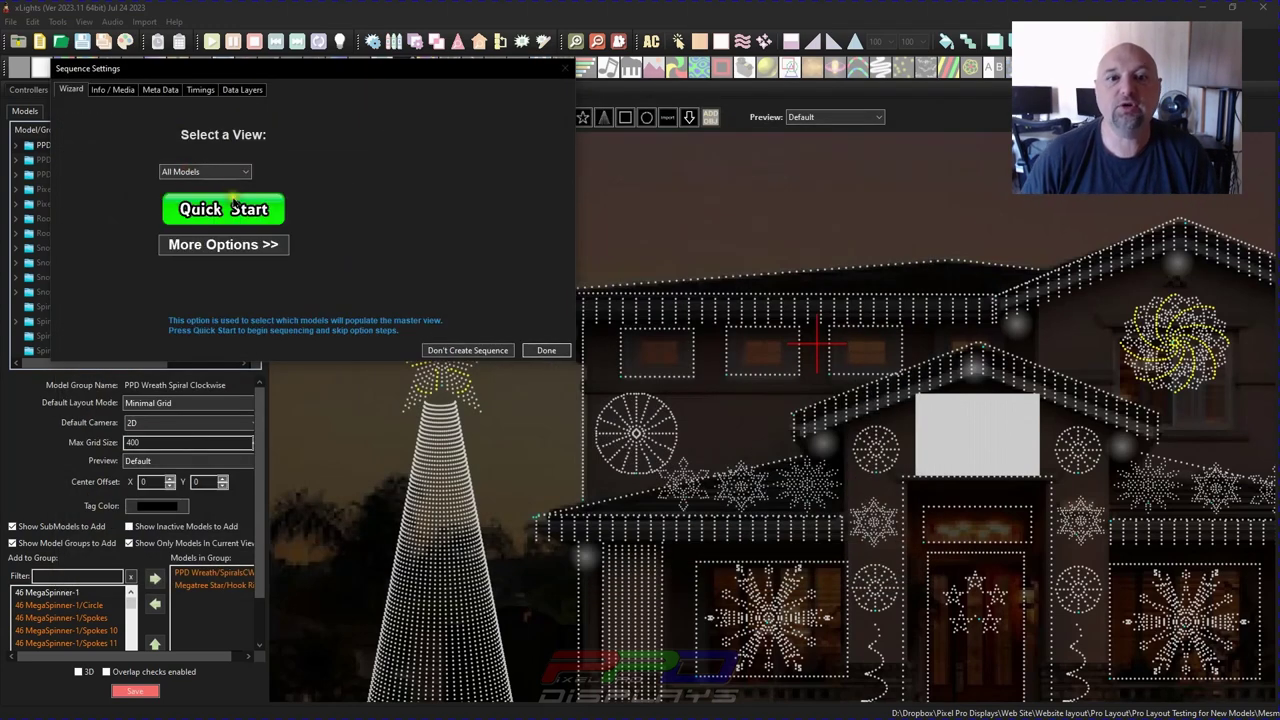
{"action": "left_click", "coordinate": [524, 350]}
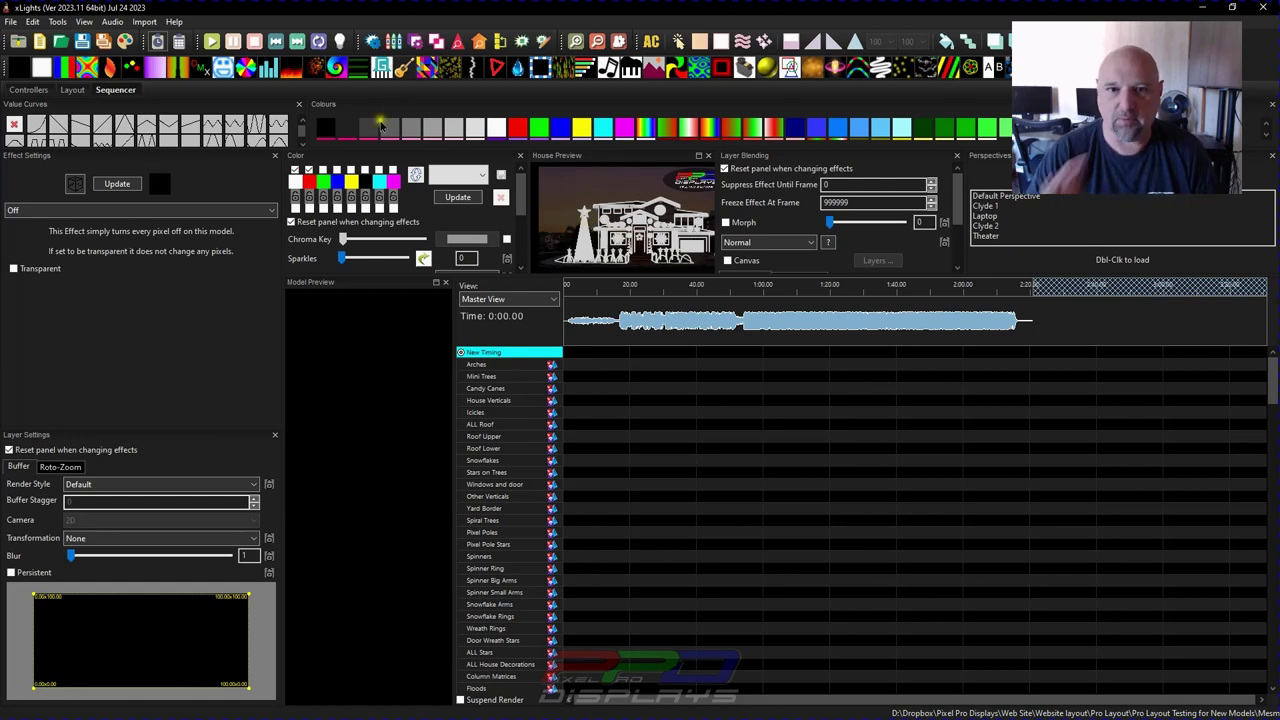
Step: Import the effects from Hark the Herald Angels Sing - DDG_Remix_Pro Layout, mapping the models automatically
{"action": "scroll", "coordinate": [530, 430], "scroll_direction": "down", "scroll_amount": 2}
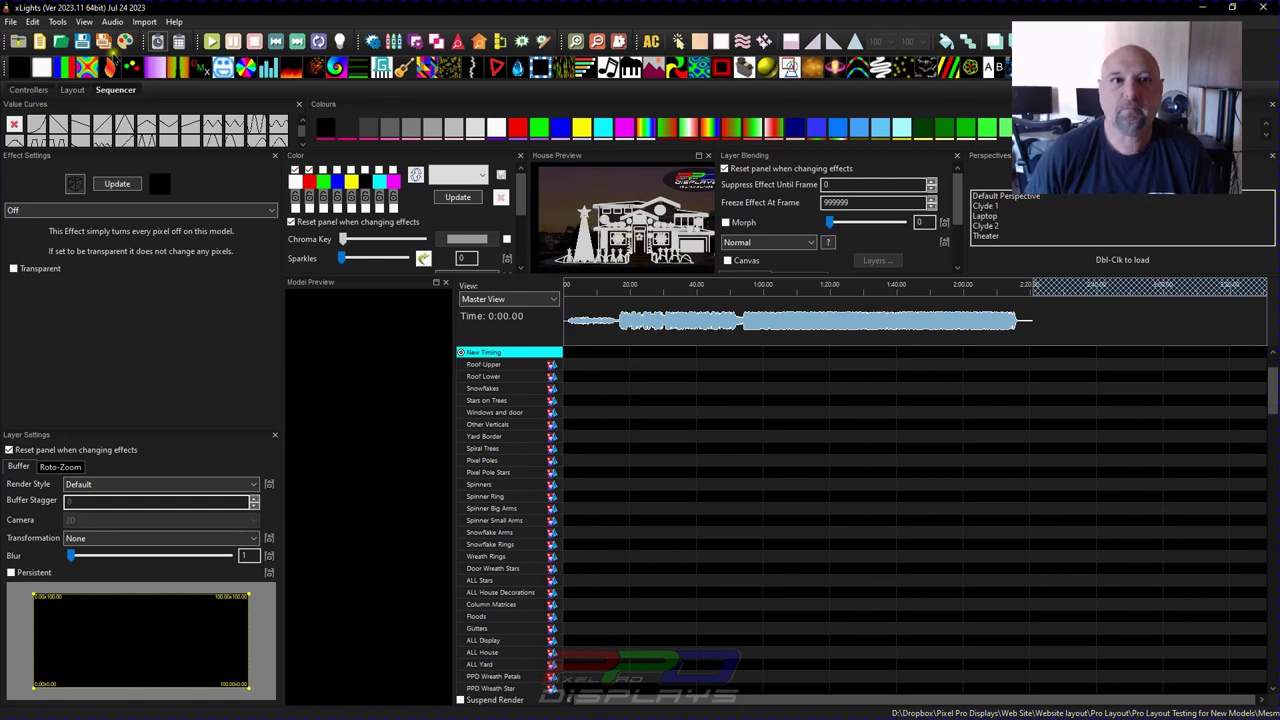
{"action": "left_click", "coordinate": [144, 21]}
{"action": "left_click", "coordinate": [161, 42]}
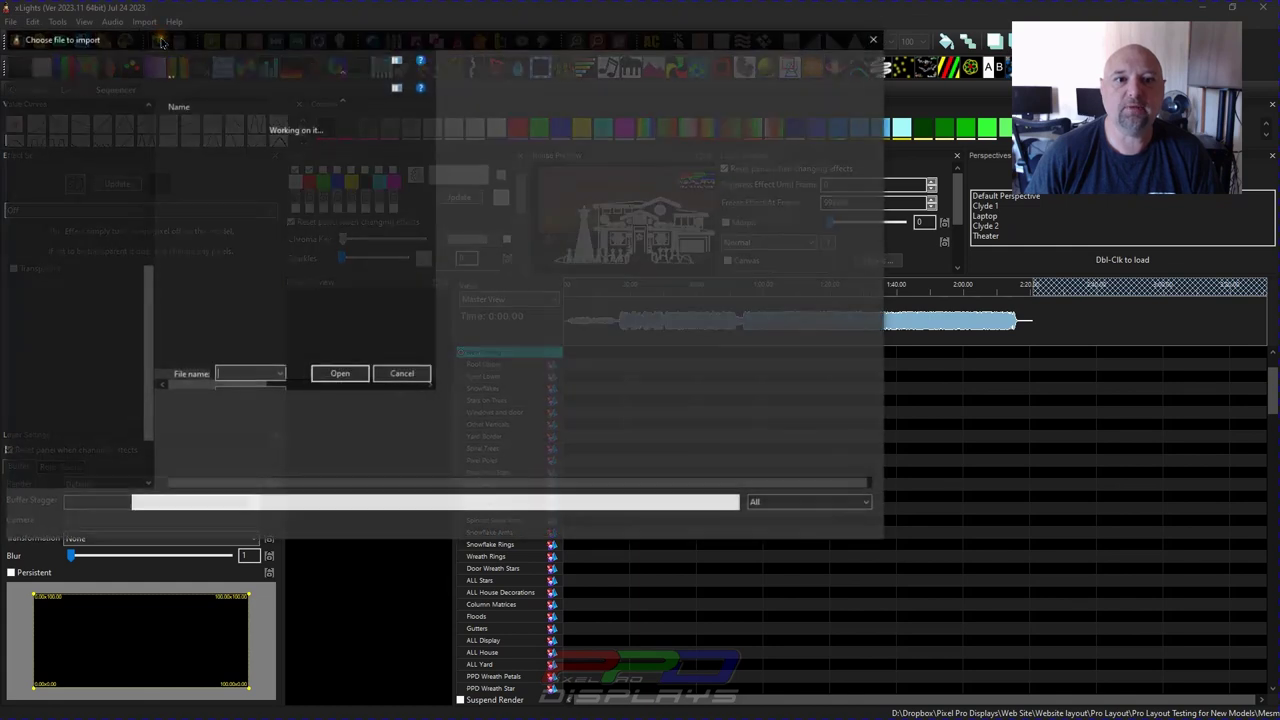
{"action": "scroll", "coordinate": [270, 384], "scroll_direction": "down", "scroll_amount": 5}
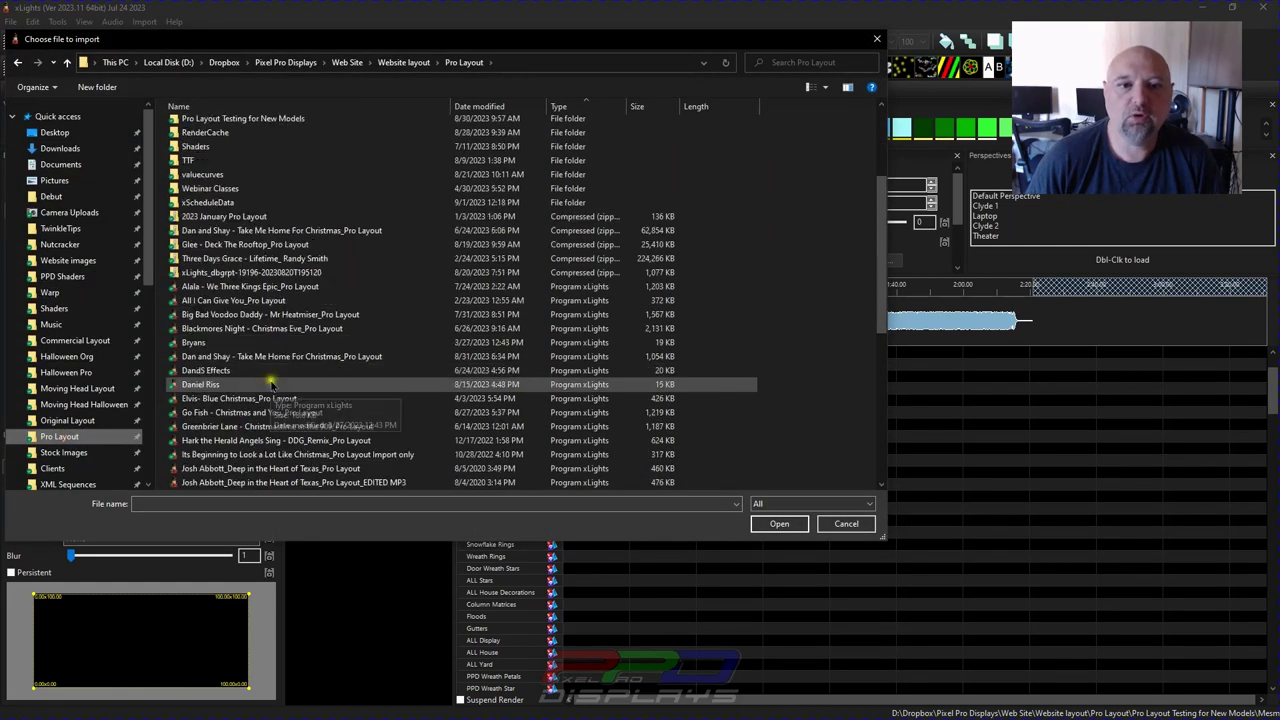
{"action": "scroll", "coordinate": [270, 384], "scroll_direction": "down", "scroll_amount": 1}
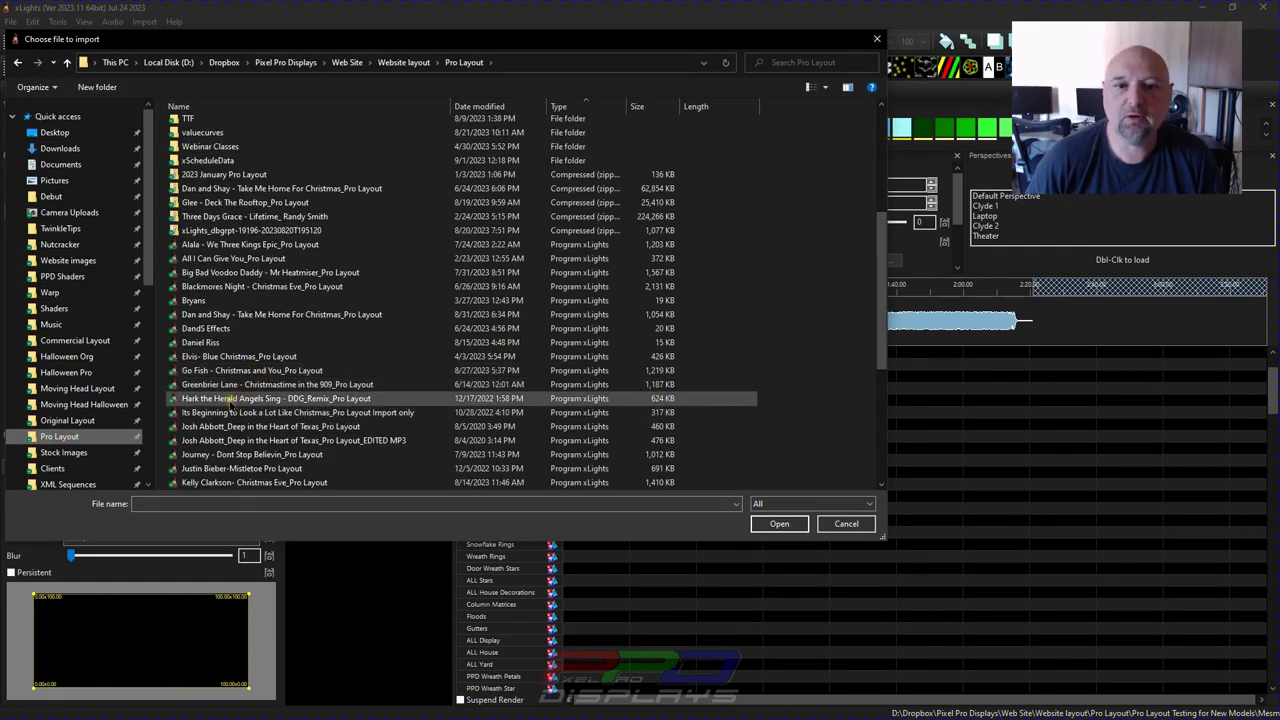
{"action": "double_click", "coordinate": [231, 400]}
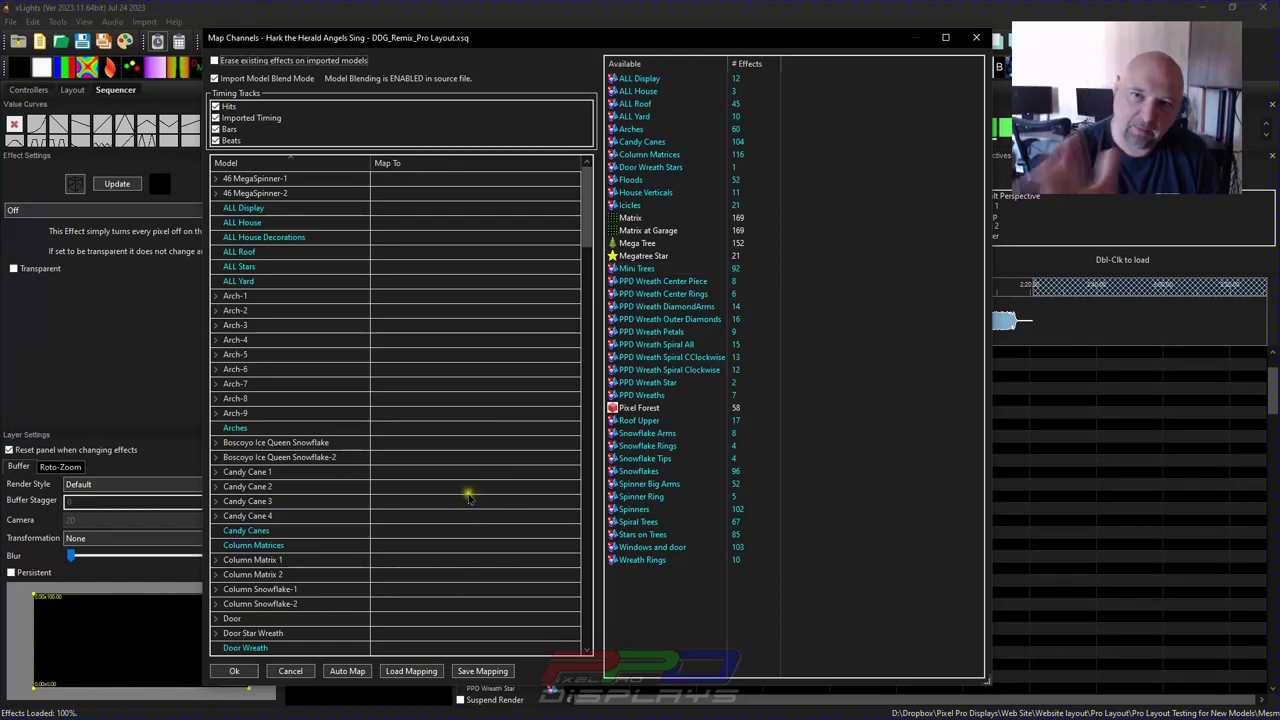
{"action": "left_click", "coordinate": [340, 671]}
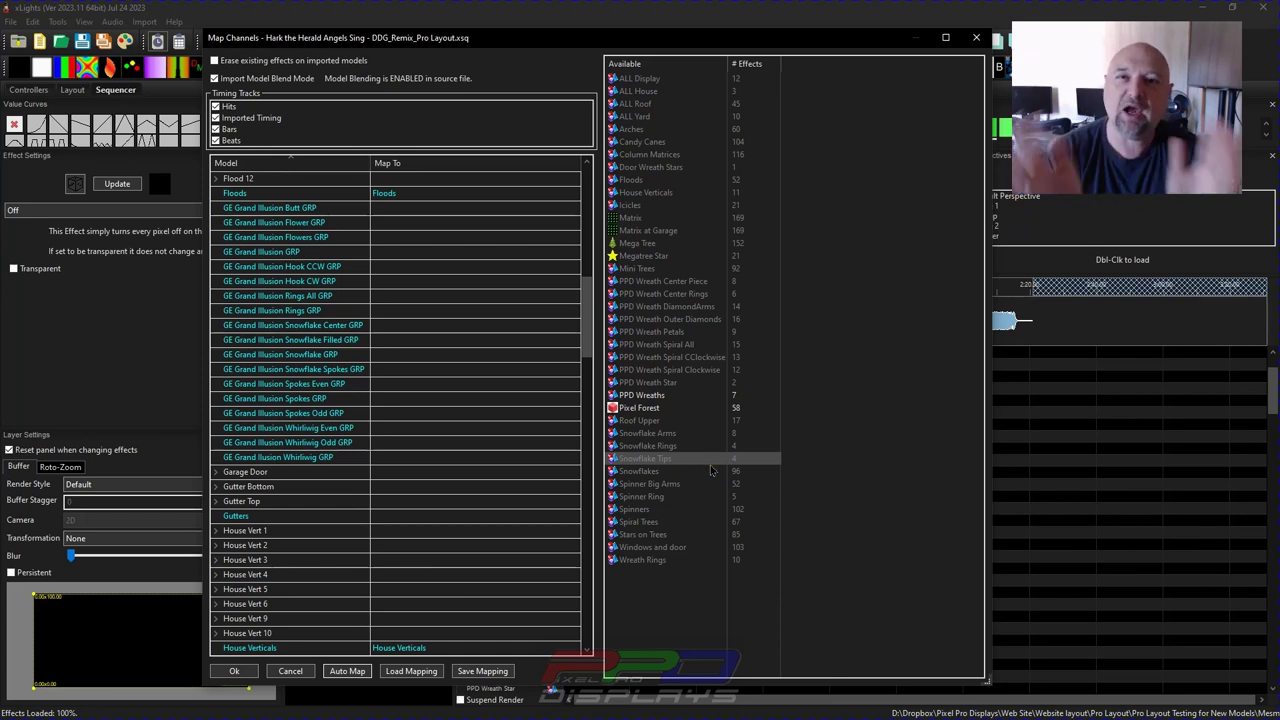
{"action": "left_click", "coordinate": [232, 672]}
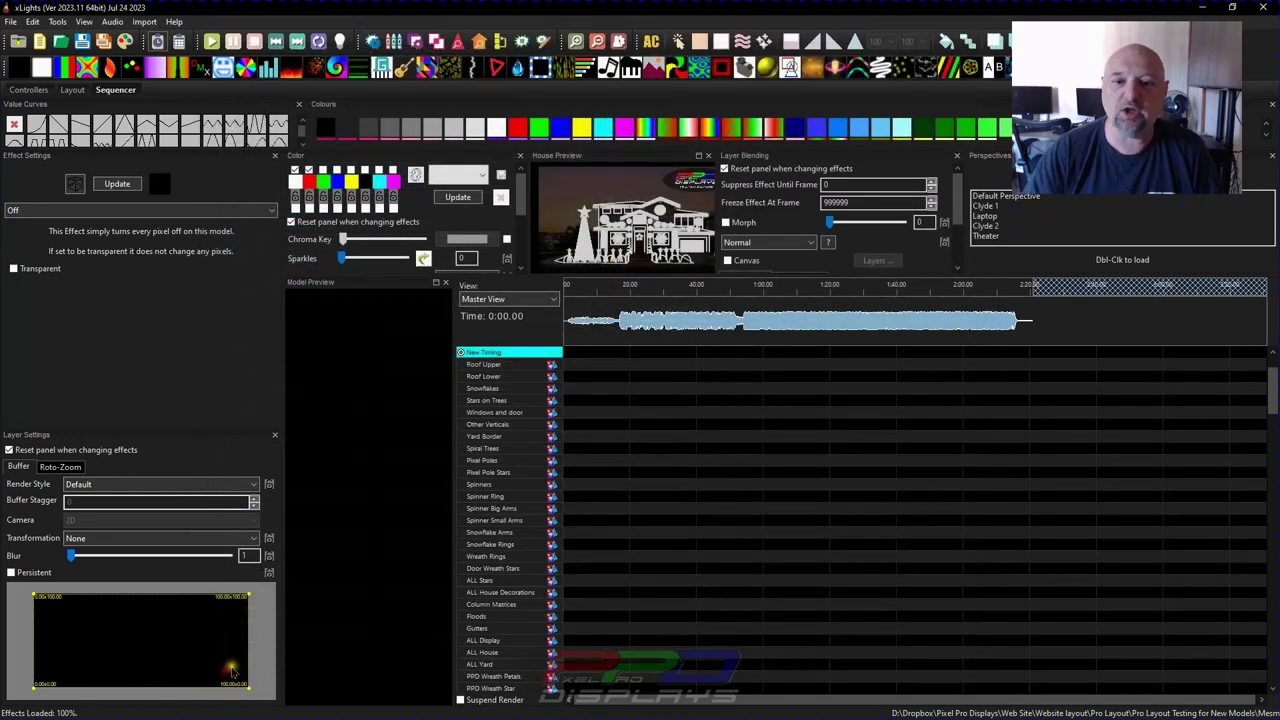
Step: Make the New Master view the sequence's master view in the display elements
{"action": "left_click", "coordinate": [125, 42]}
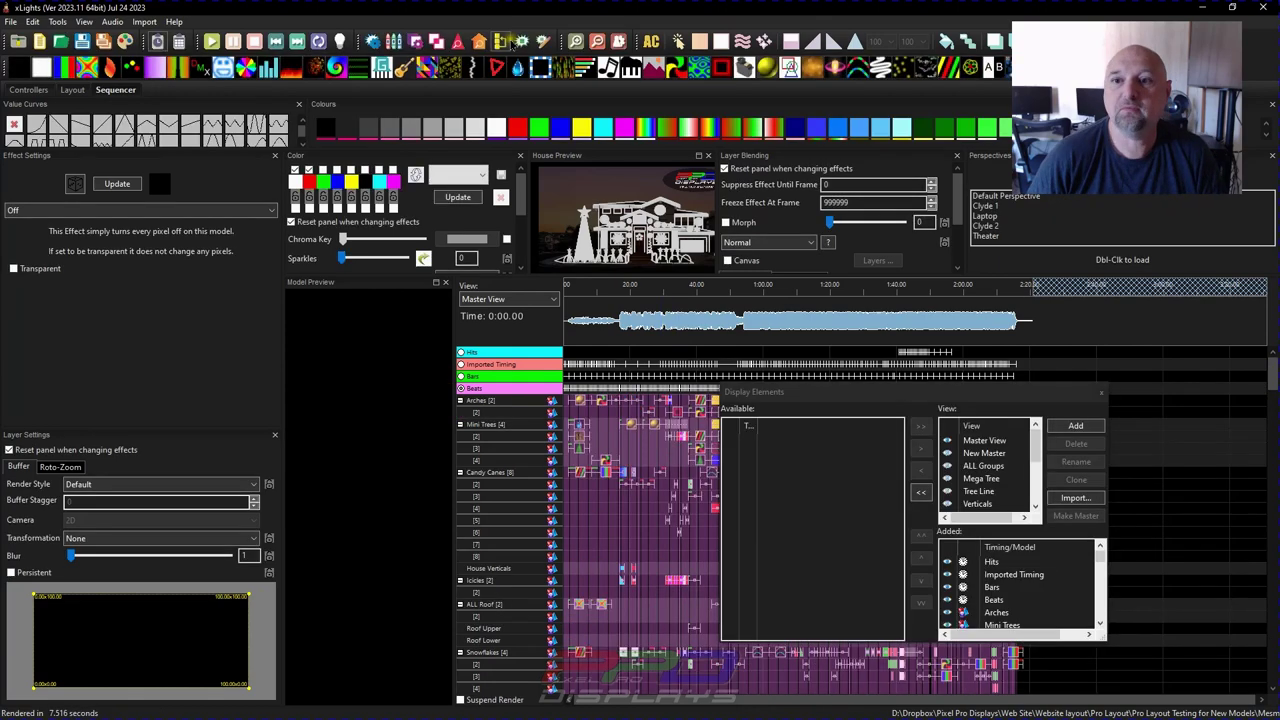
{"action": "left_click_drag", "start_coordinate": [804, 391], "coordinate": [744, 395]}
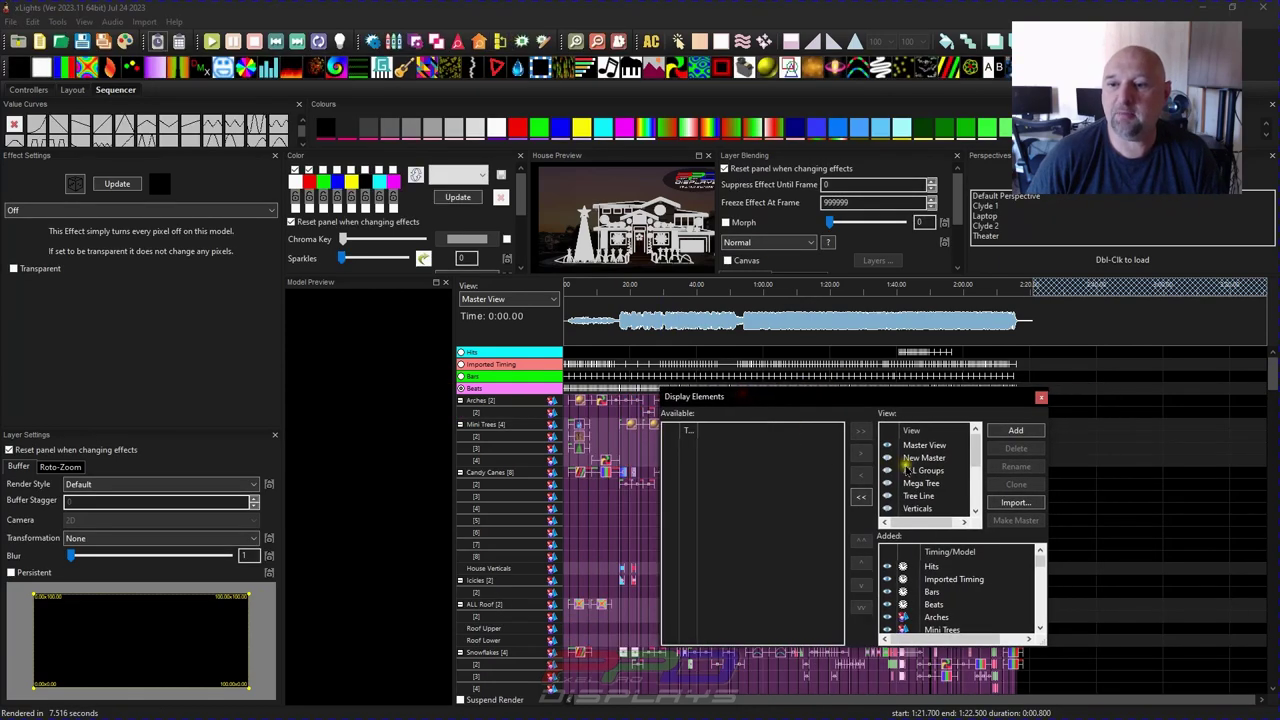
{"action": "left_click", "coordinate": [910, 458]}
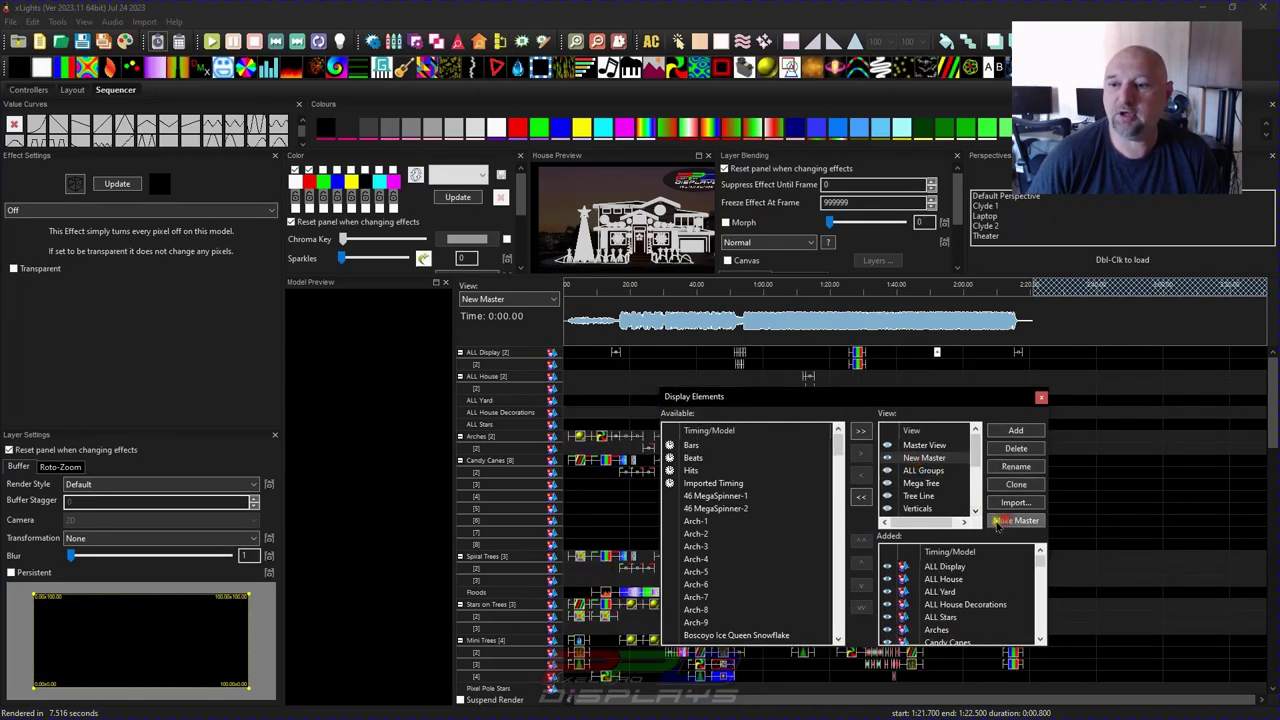
{"action": "left_click", "coordinate": [1000, 447]}
{"action": "left_click", "coordinate": [1041, 397]}
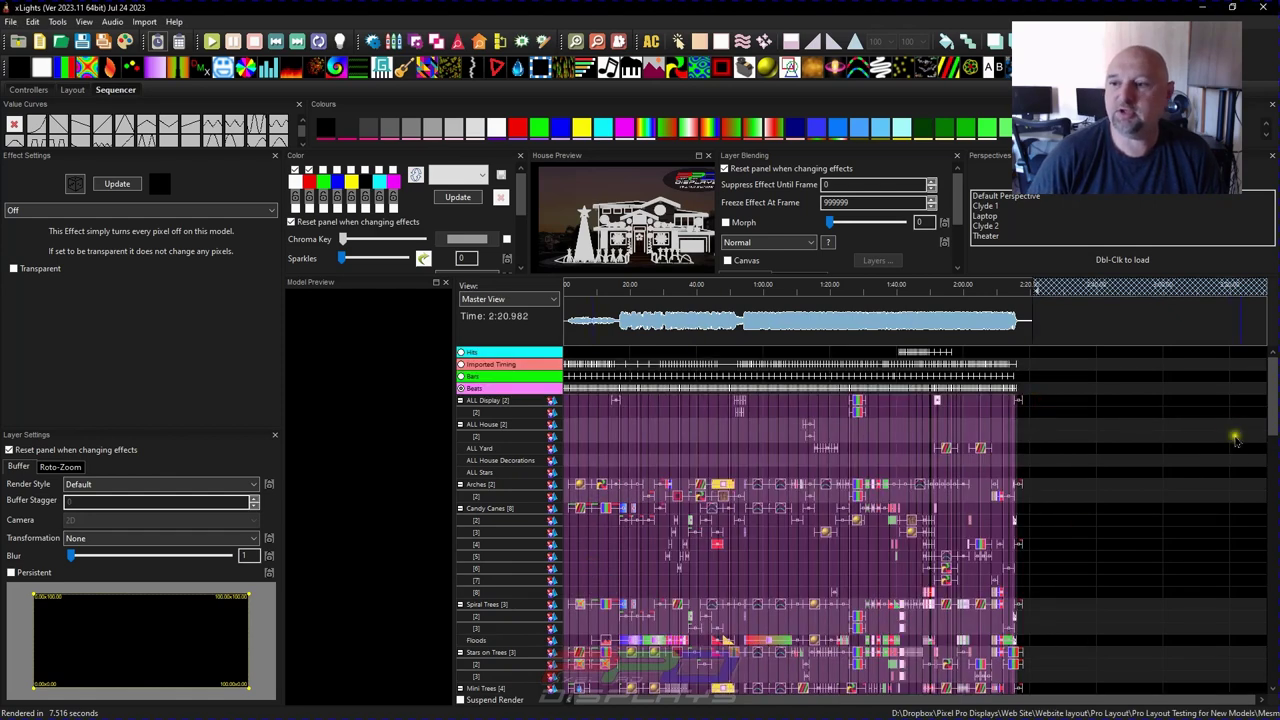
Step: Examine the Megatree Star's row near the end of the model list and play the sequence in the house preview
{"action": "scroll", "coordinate": [1274, 430], "scroll_direction": "down", "scroll_amount": 2}
{"action": "left_click_drag", "start_coordinate": [1268, 560], "coordinate": [1269, 640]}
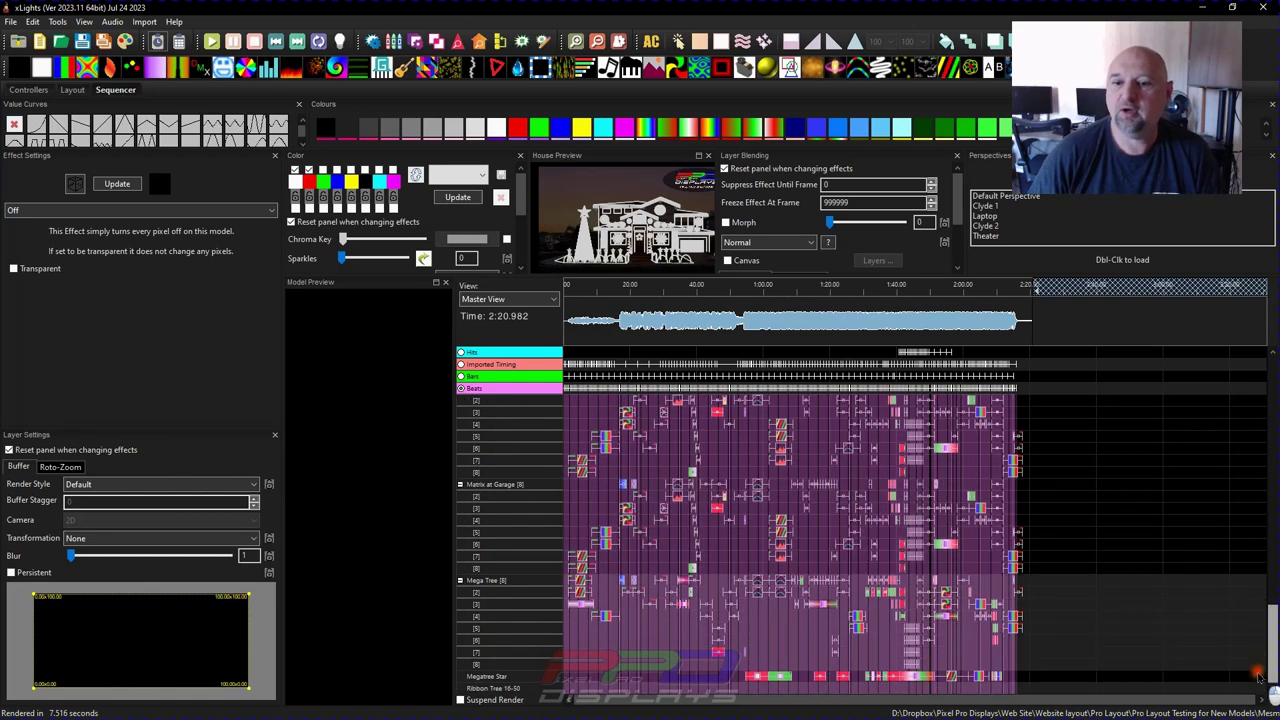
{"action": "left_click", "coordinate": [603, 660]}
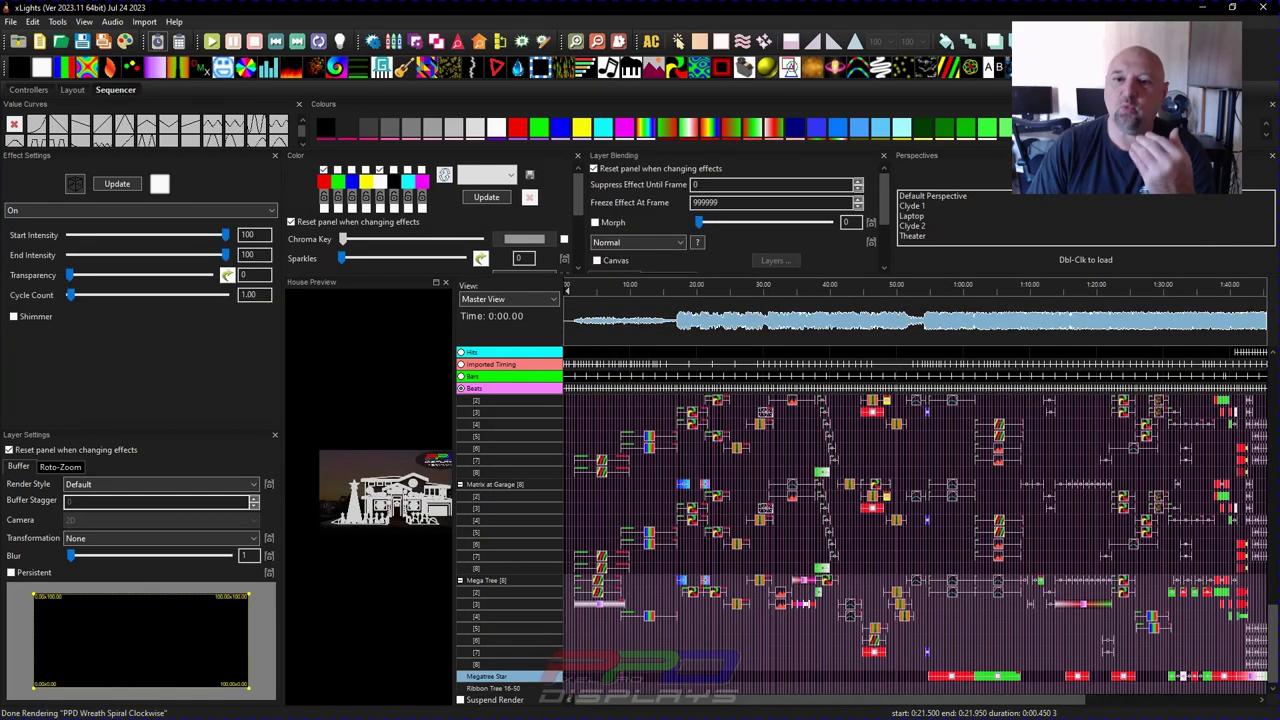
{"action": "key", "text": "space"}
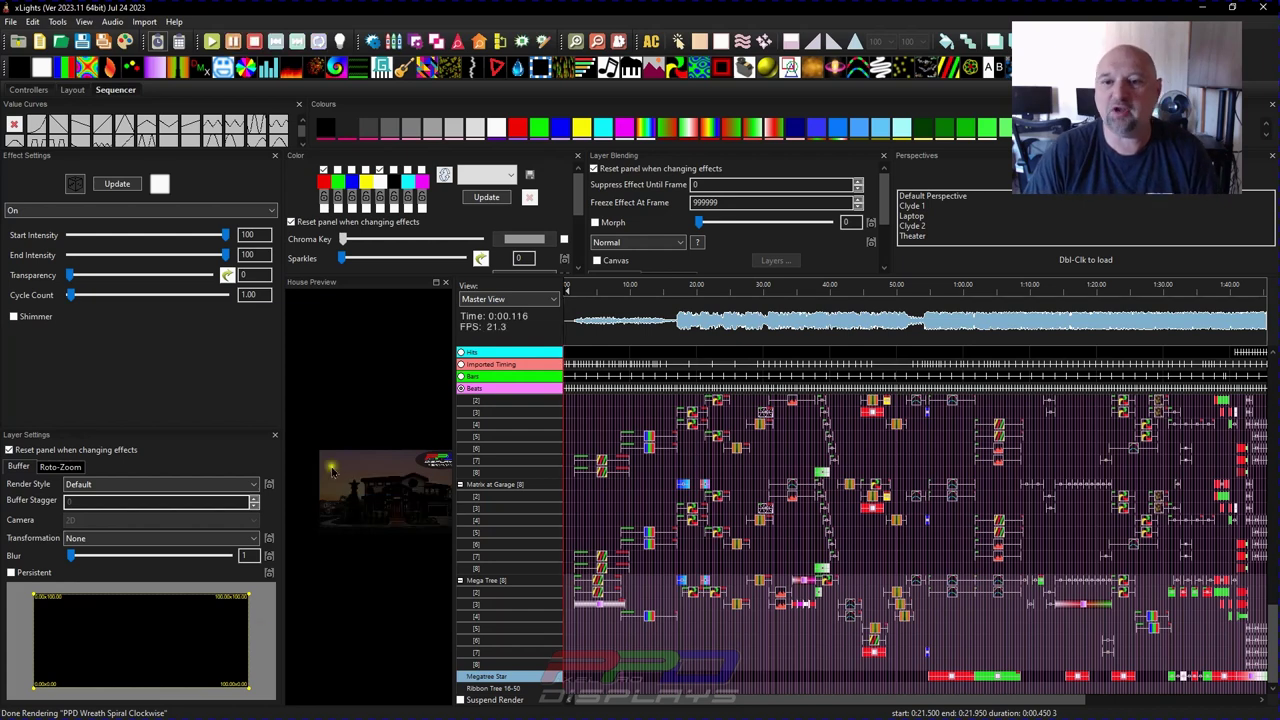